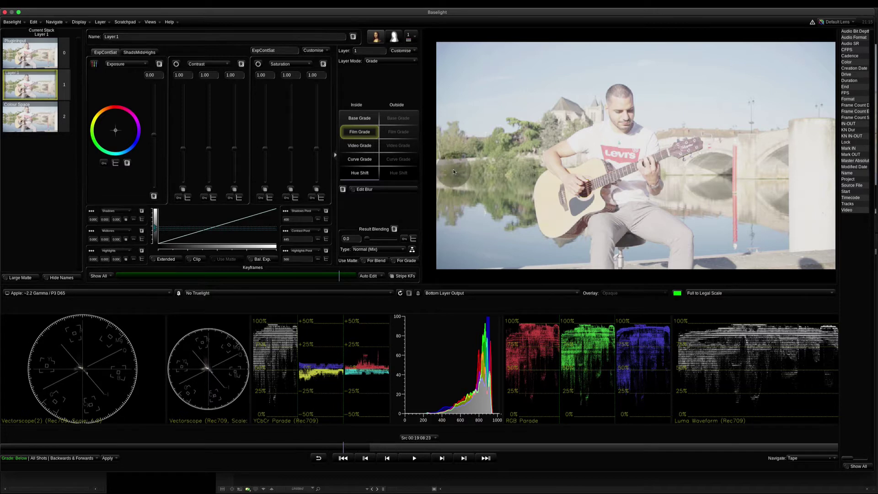
Browse the menu bar's application, navigation, layer and view menus.
left_click(13, 22)
left_click(14, 22)
left_click(53, 22)
left_click(52, 22)
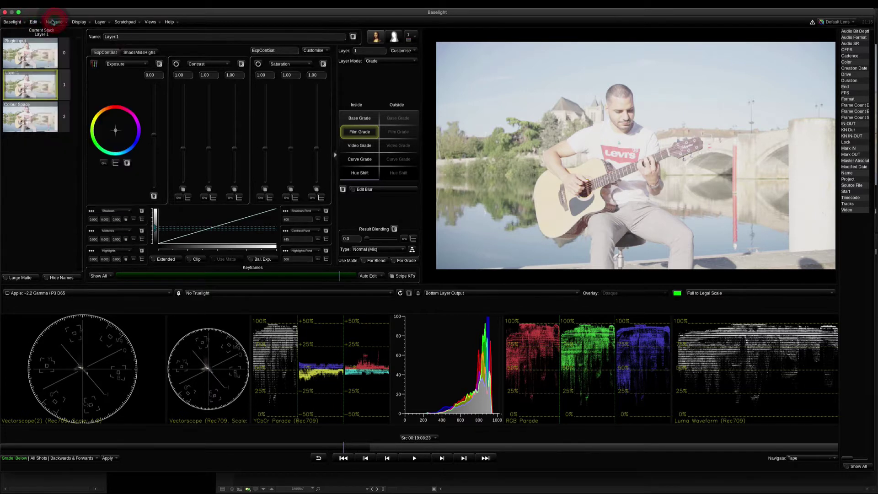
left_click(53, 22)
left_click(80, 22)
left_click(100, 22)
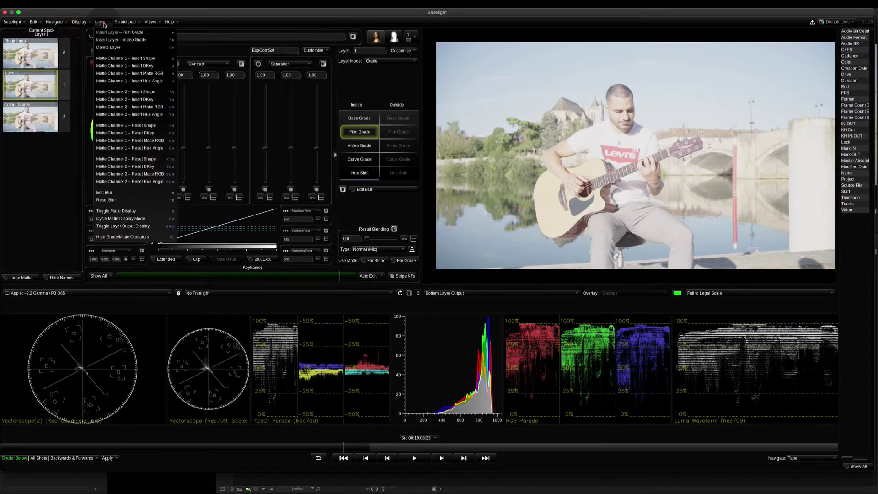
left_click(100, 22)
left_click(12, 22)
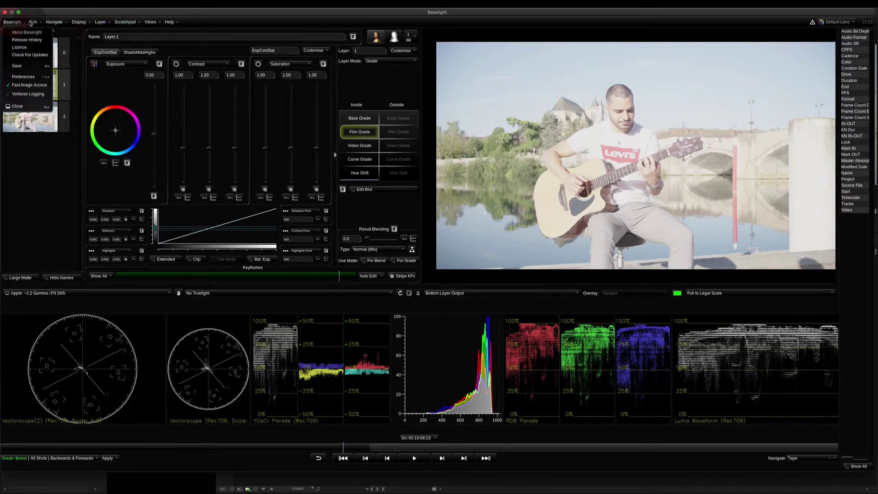
left_click(30, 22)
left_click(54, 22)
left_click(67, 22)
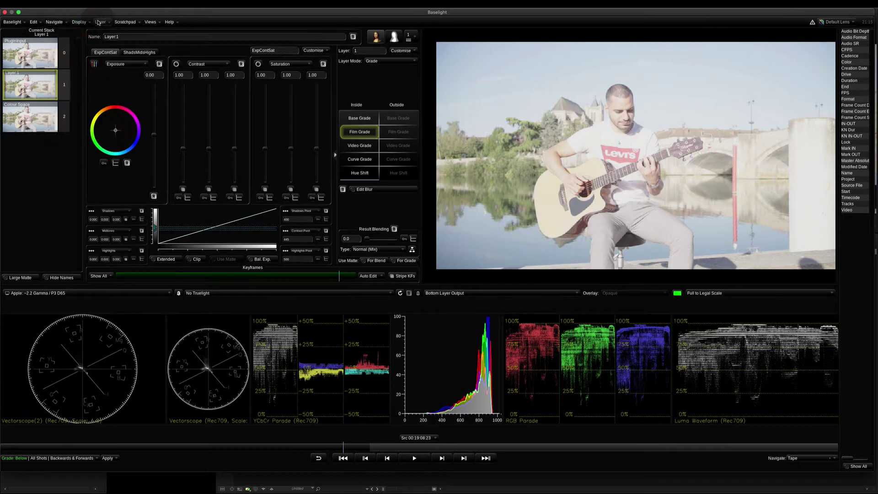
left_click(99, 22)
left_click(123, 21)
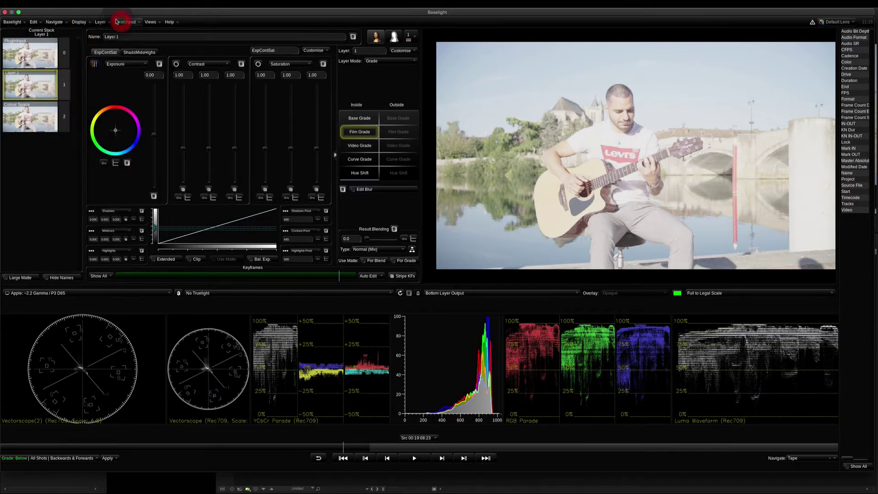
left_click(154, 22)
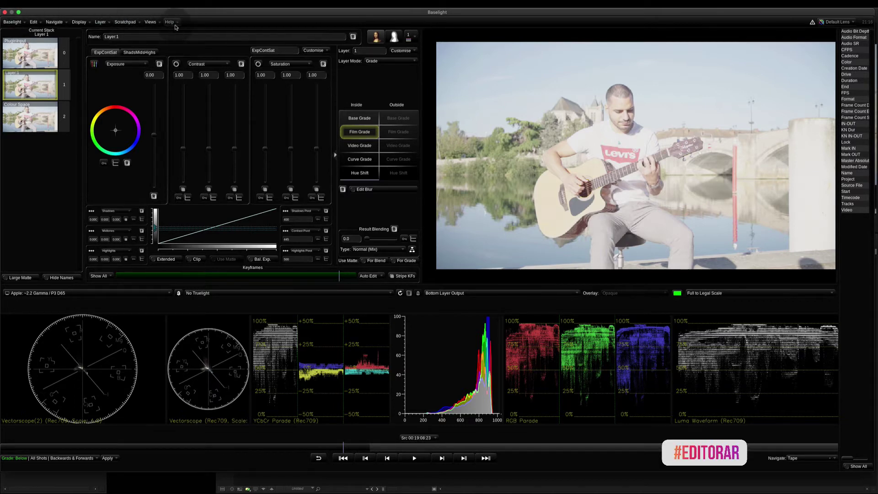
Show the PluginInput layer's Input/Stack Settings, checking Layer 1 and Colour Space along the way.
left_click(28, 53)
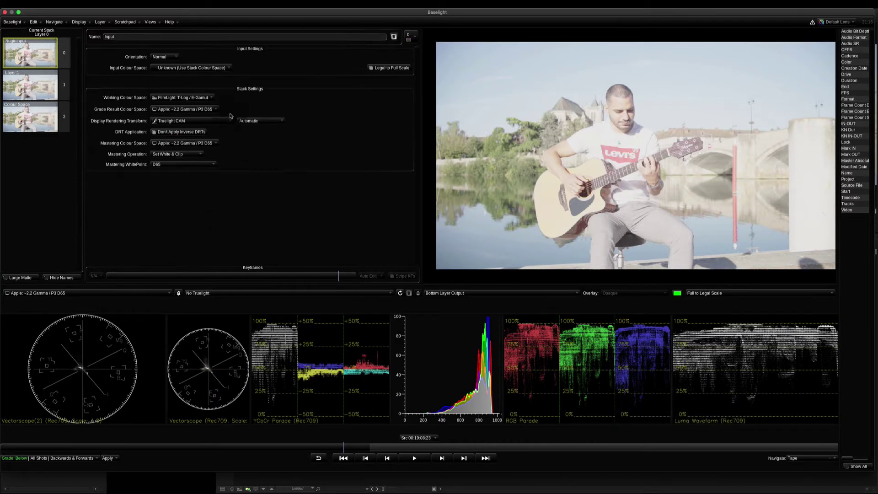
left_click(32, 83)
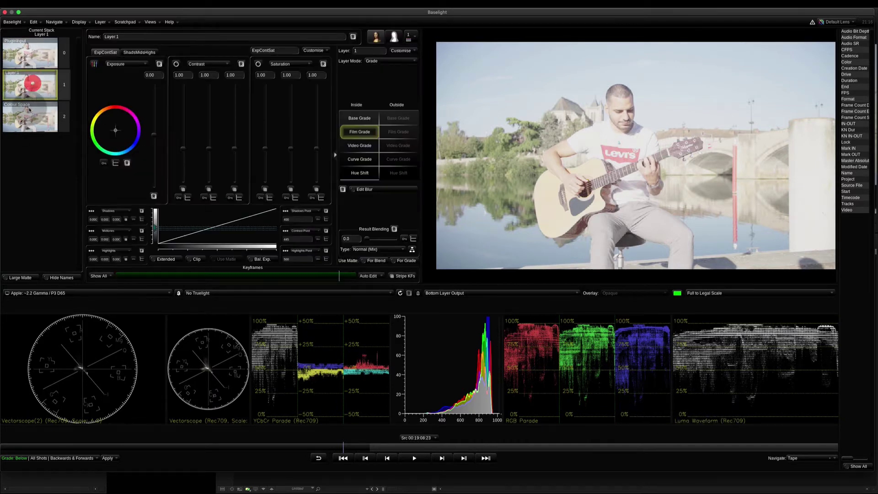
left_click(30, 110)
left_click(42, 59)
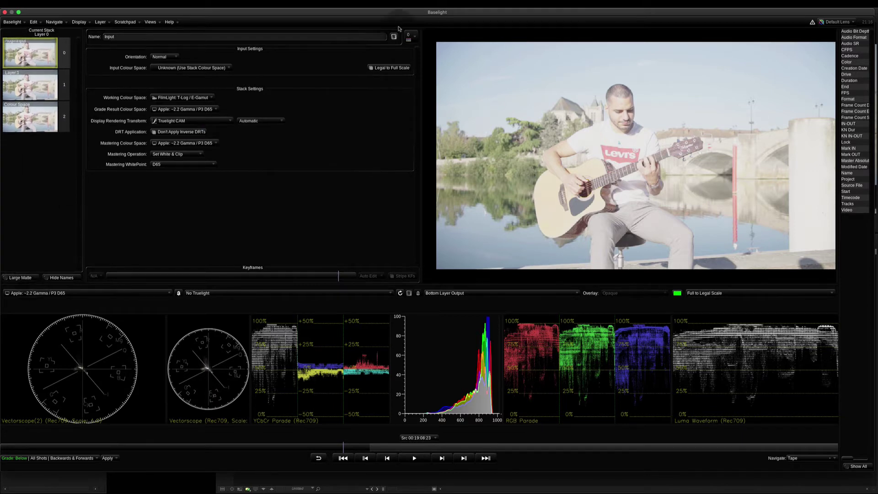
Add several new layers to the stack from the layer list's + button.
left_click(409, 39)
left_click(412, 80)
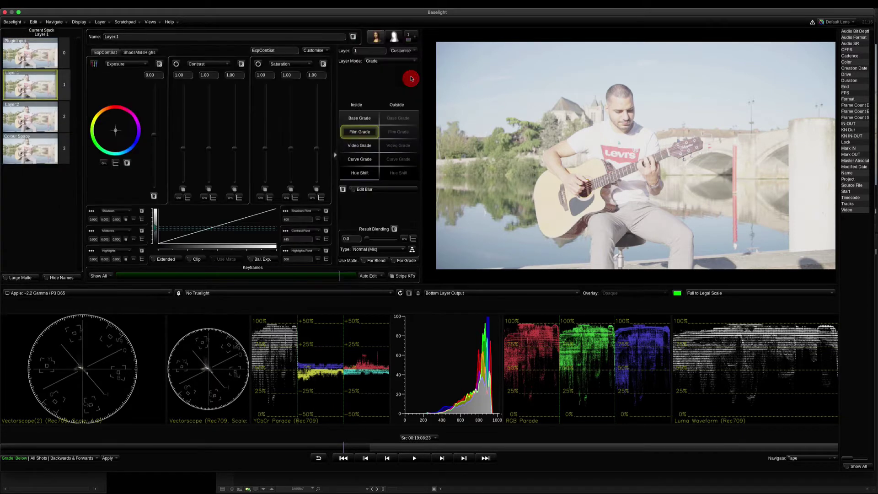
left_click(411, 88)
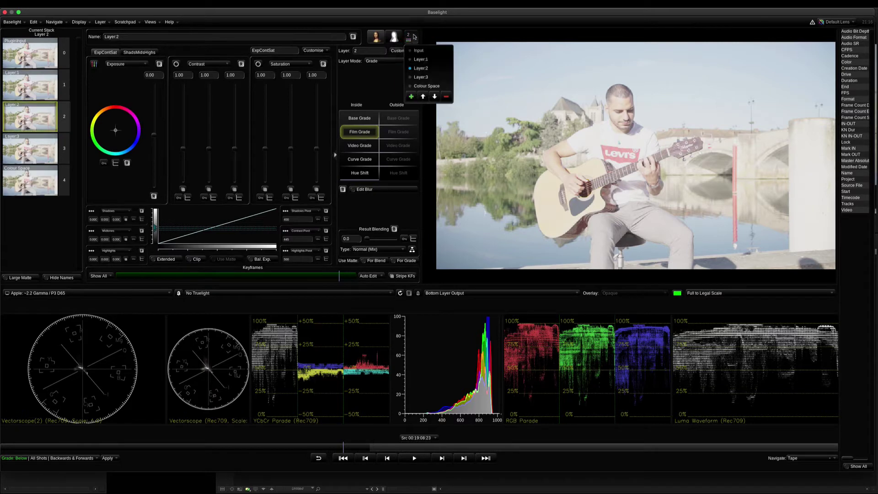
left_click(410, 97)
left_click(411, 106)
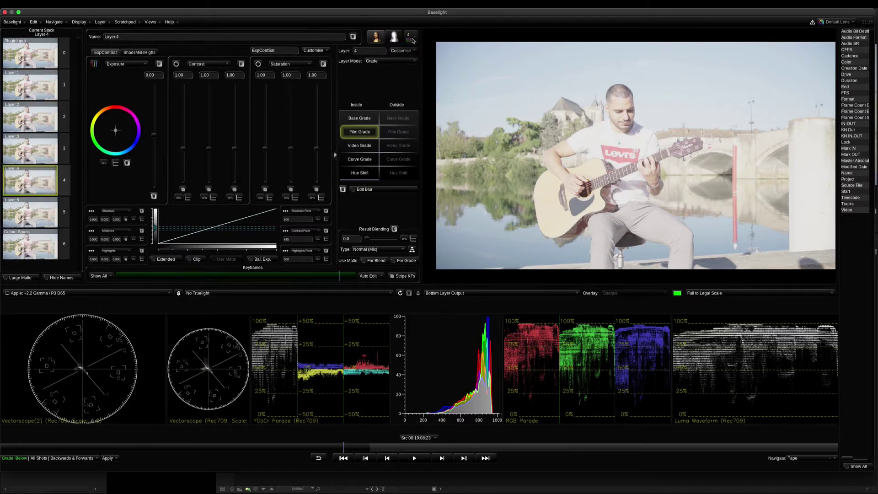
left_click(413, 114)
left_click(408, 37)
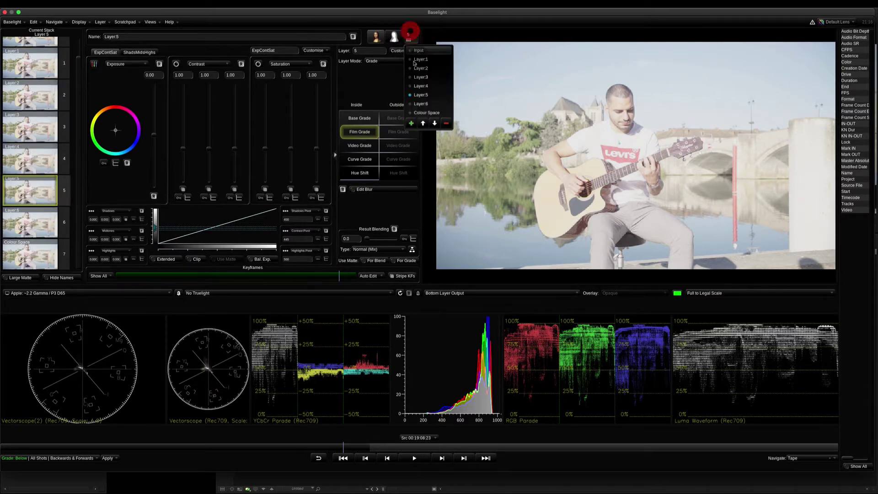
left_click(412, 123)
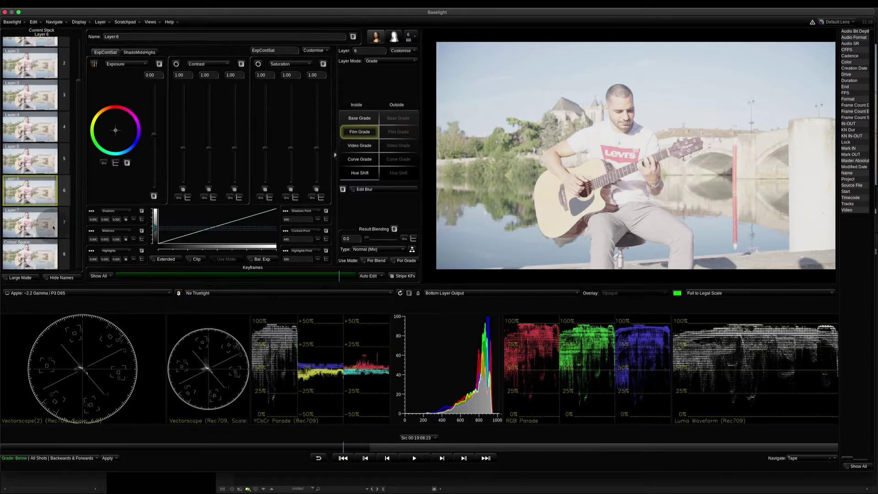
Select all eight layers from Layer 1 to Colour Space and remove them.
left_click(33, 258)
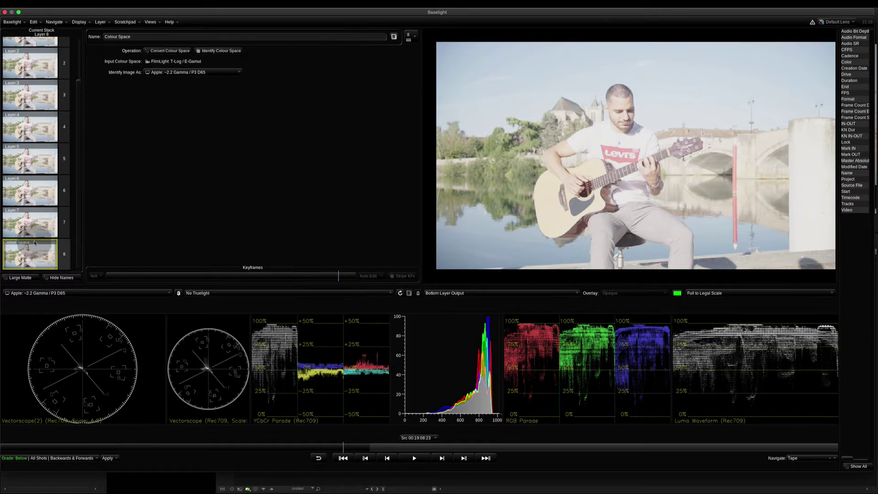
scroll(46, 179, "up", 4)
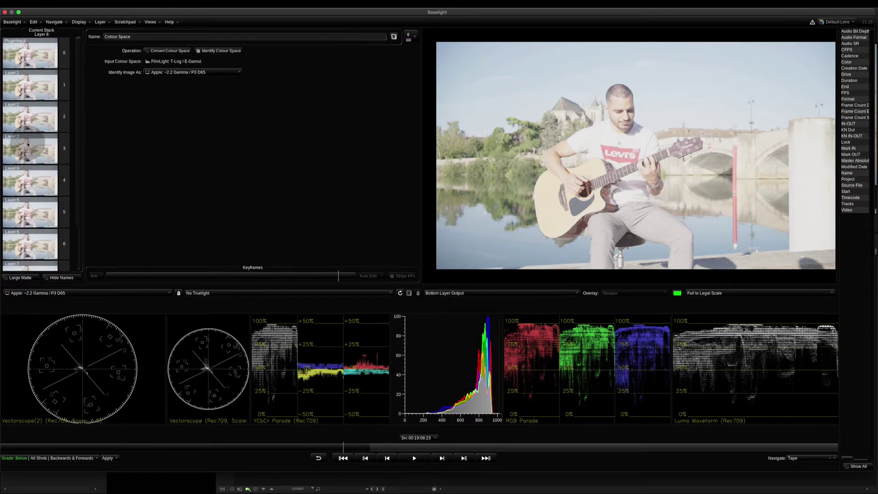
left_click(39, 116, "shift")
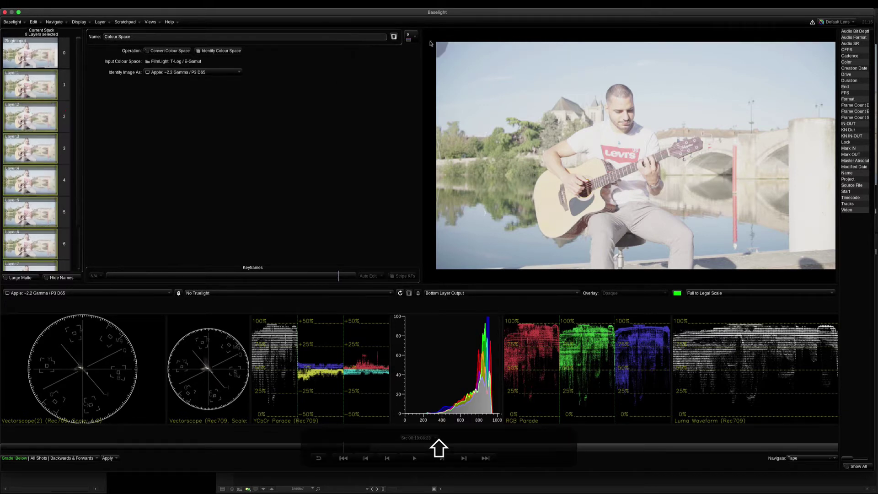
left_click(409, 37)
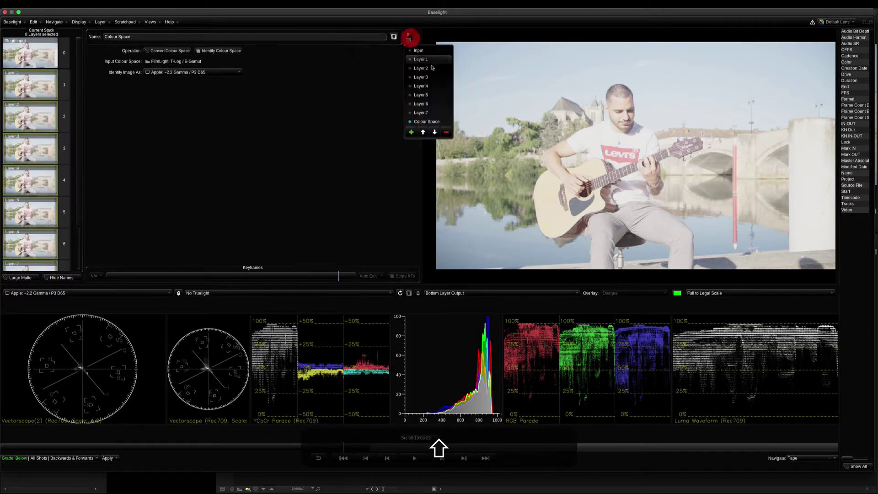
left_click(446, 134)
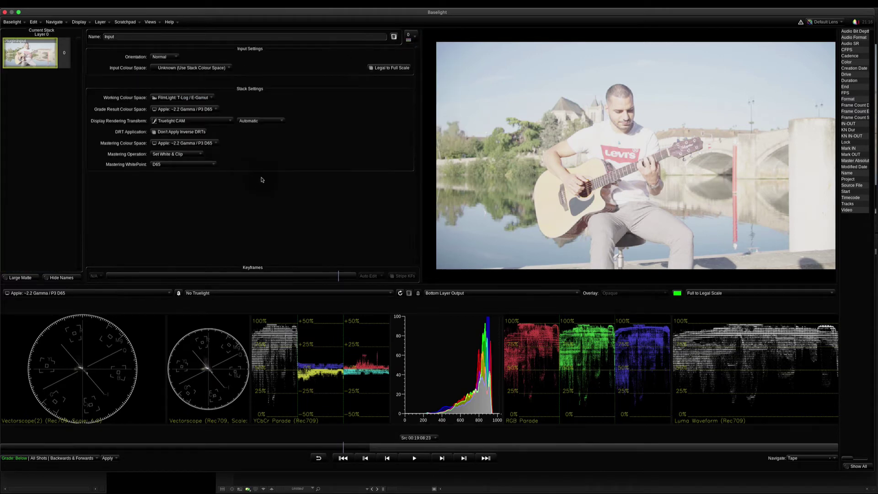
Insert one Layer 1 with a default Film Grade above the Input, then close the layer list.
left_click(409, 38)
left_click(409, 71)
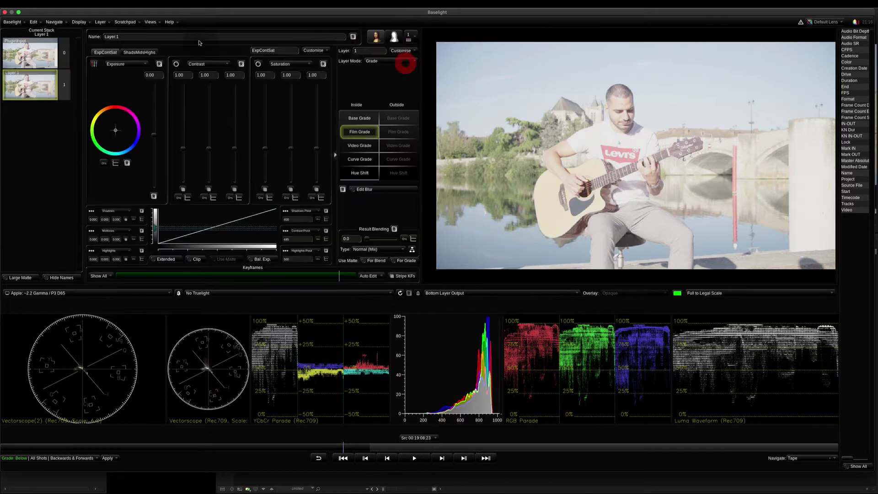
left_click(410, 37)
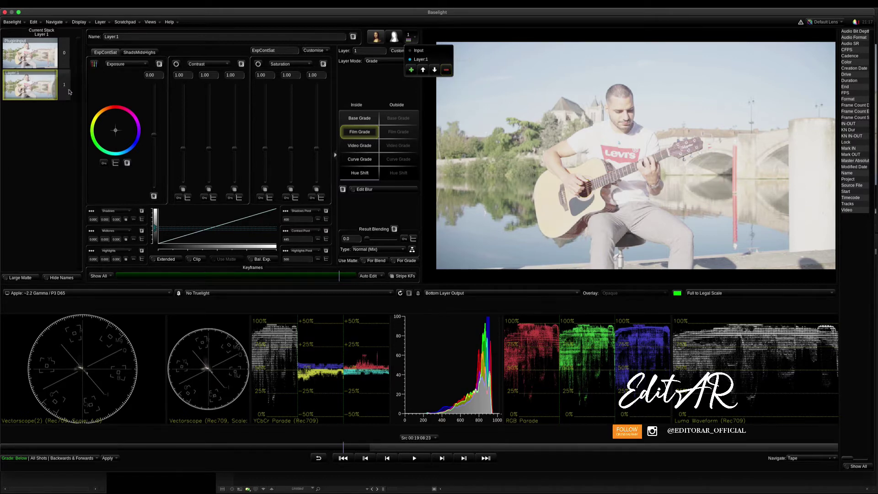
left_click(410, 38)
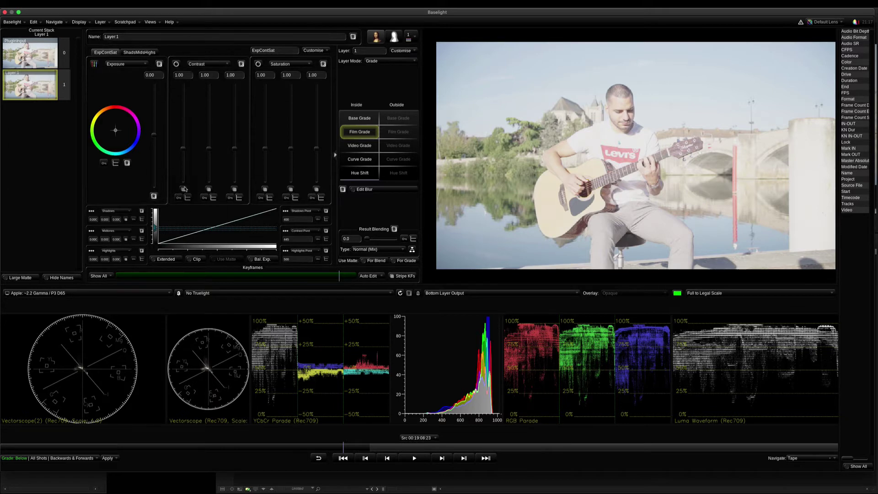
Change Layer 1's name in the Name field to 'BASE'.
double_click(106, 37)
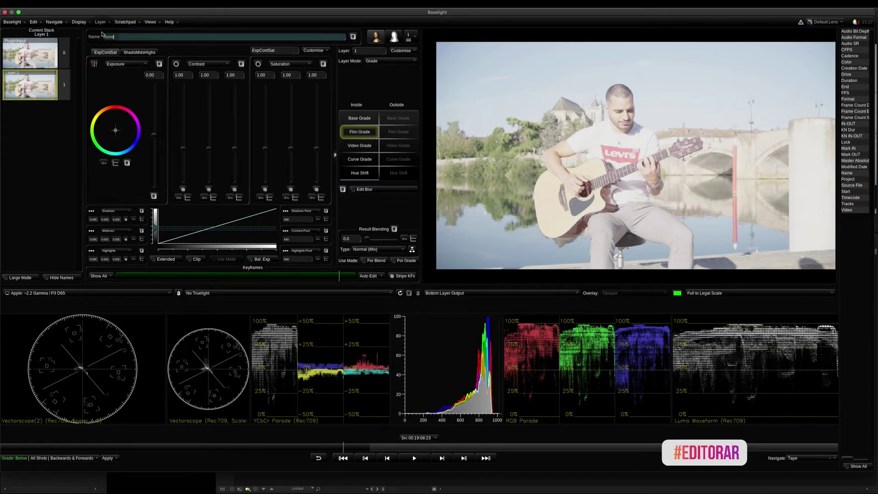
key("Return")
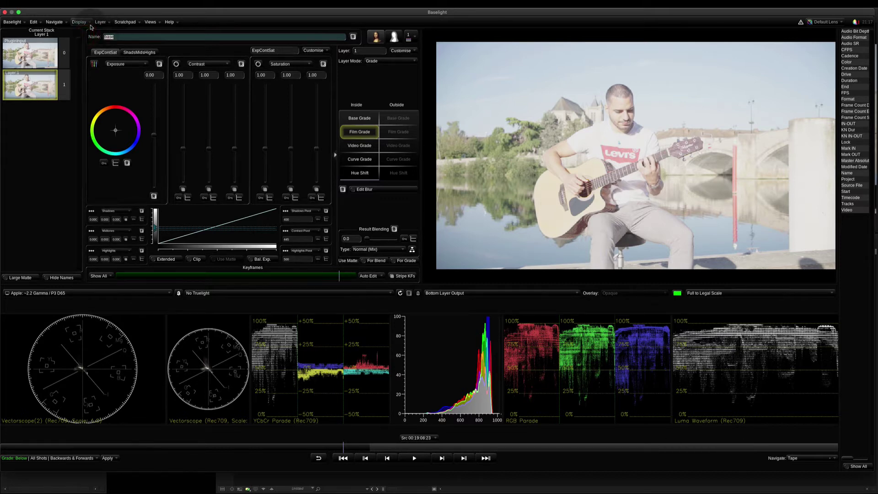
type("BASE")
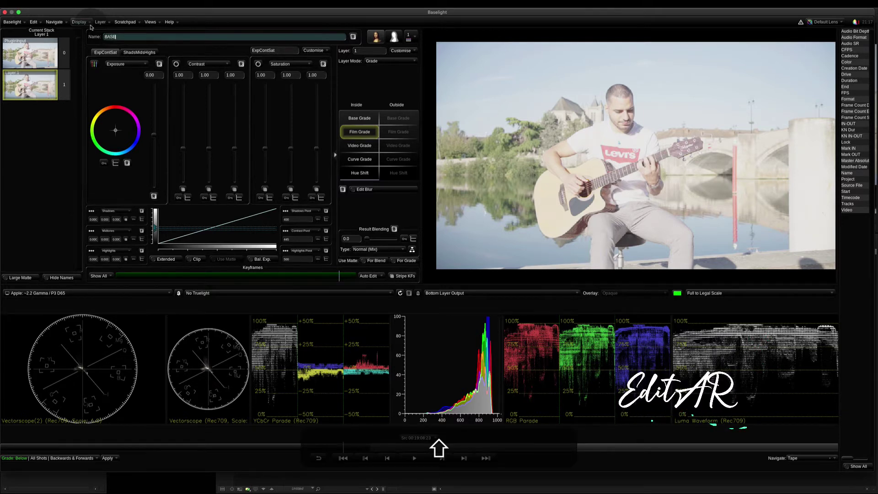
key("Return")
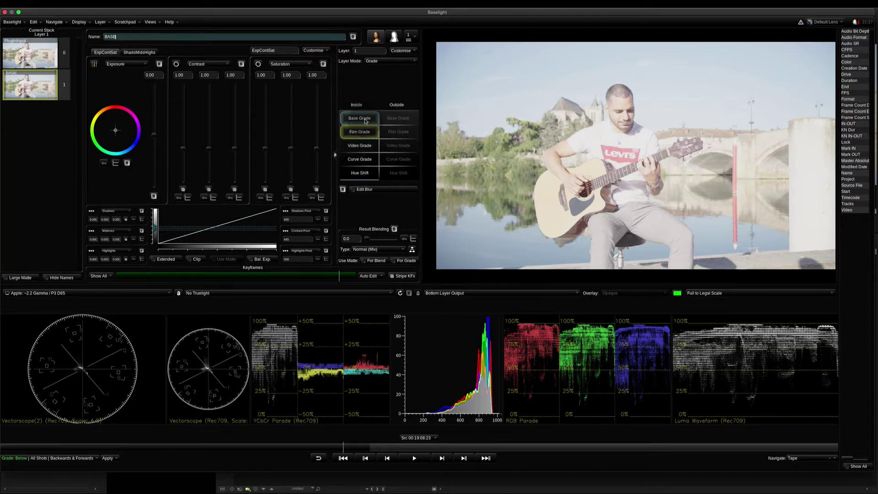
Preview the grade operator types, settle BASE on Base Grade, and add Layer 2.
left_click(366, 120)
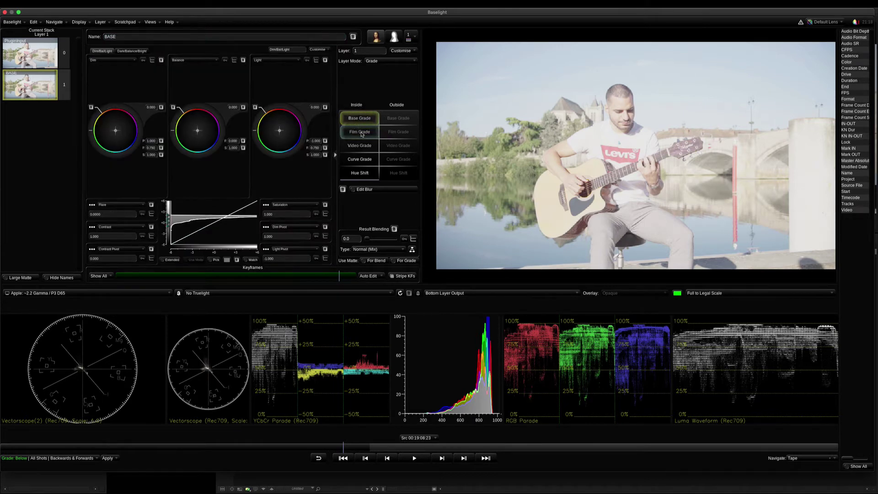
left_click(361, 134)
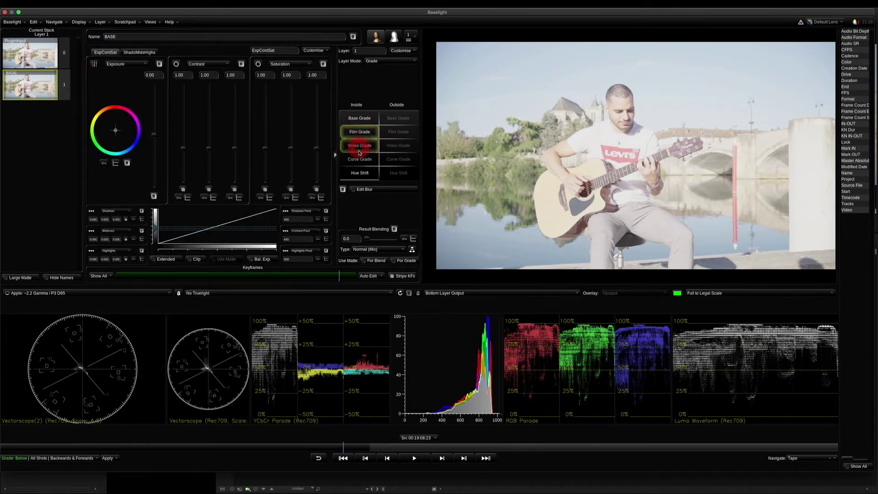
left_click(359, 146)
left_click(360, 161)
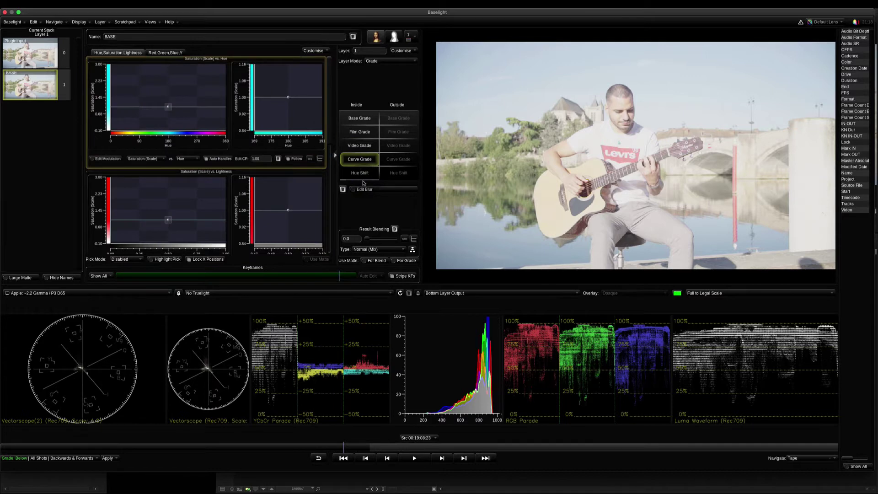
left_click(359, 173)
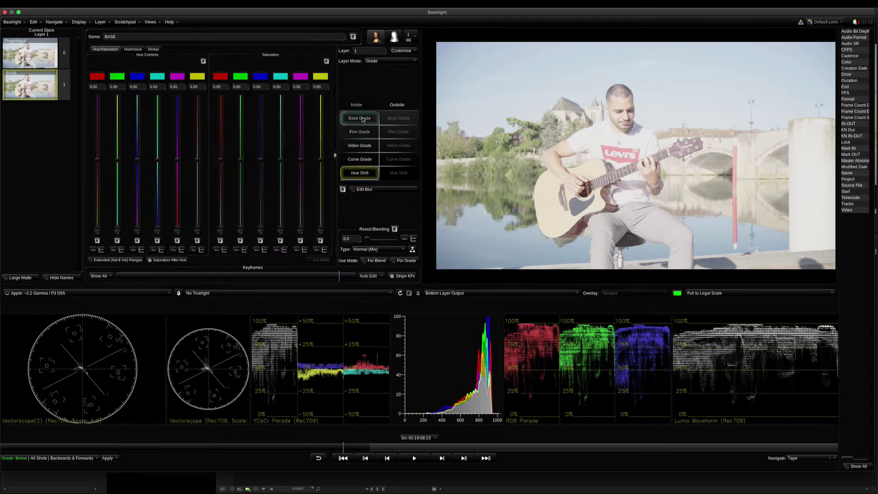
left_click(362, 120)
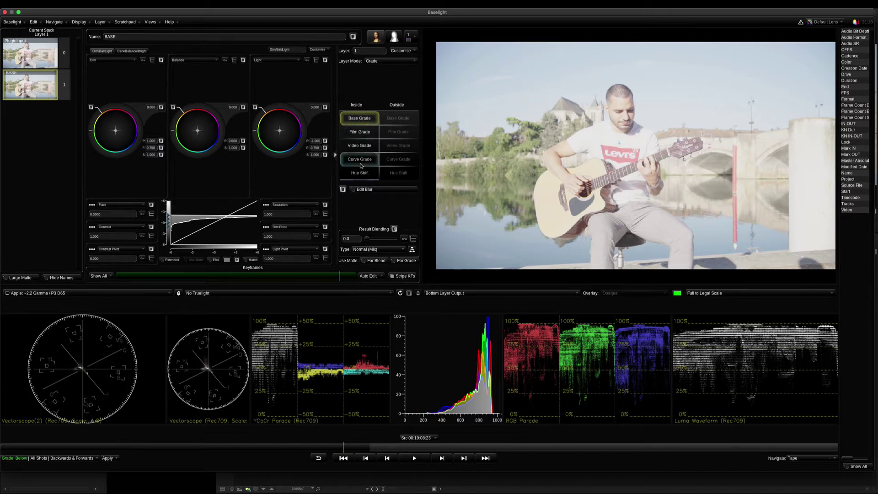
left_click(348, 133)
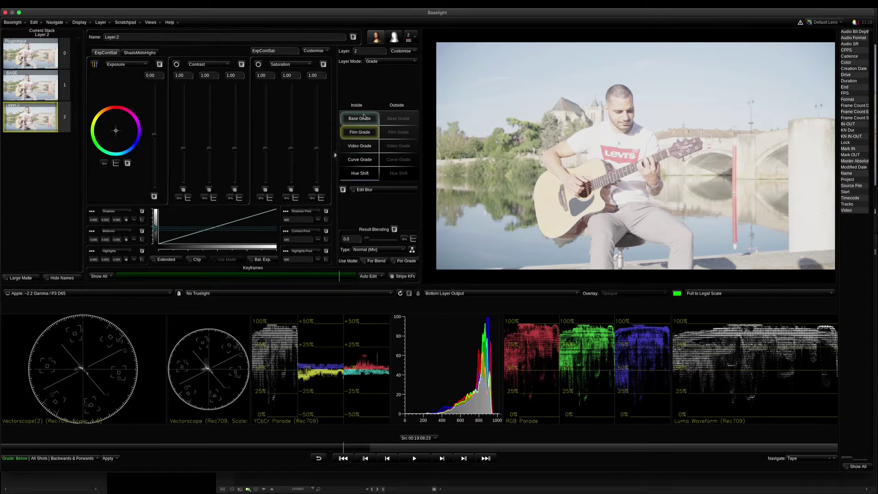
Add Layer 3 from the layer list and open its Film Grade context menu.
left_click(410, 37)
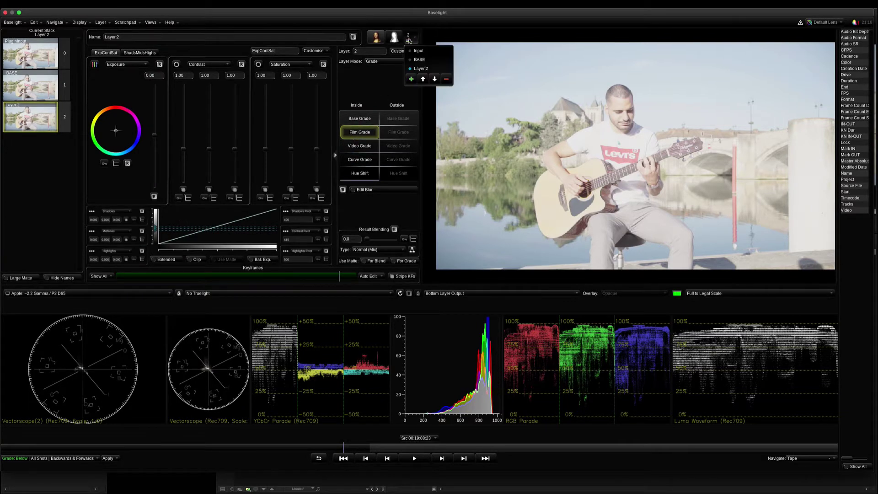
left_click(411, 79)
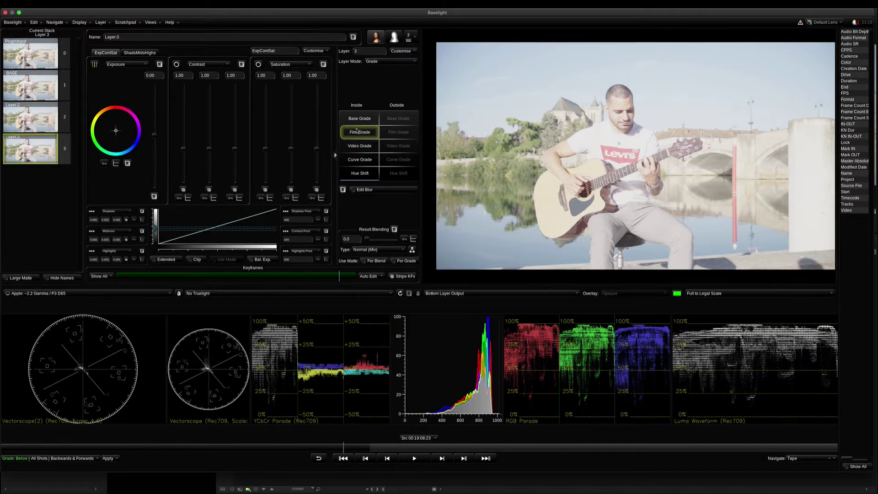
right_click(356, 130)
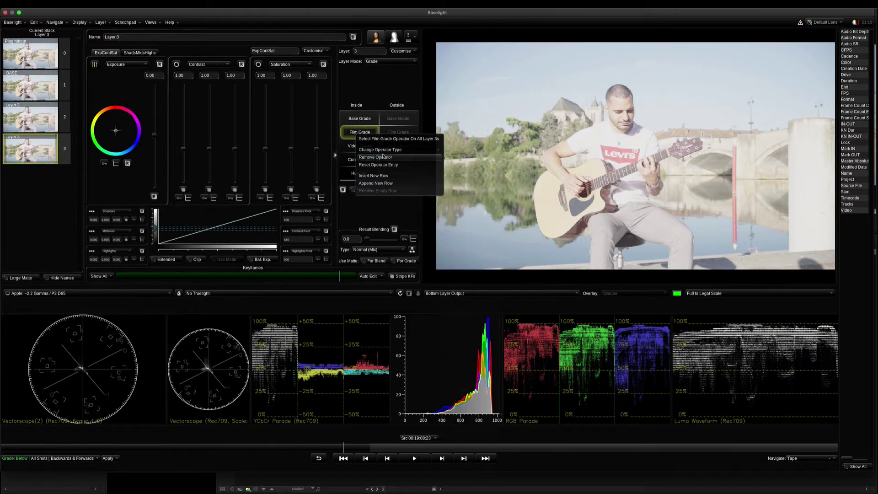
mouse_move(397, 152)
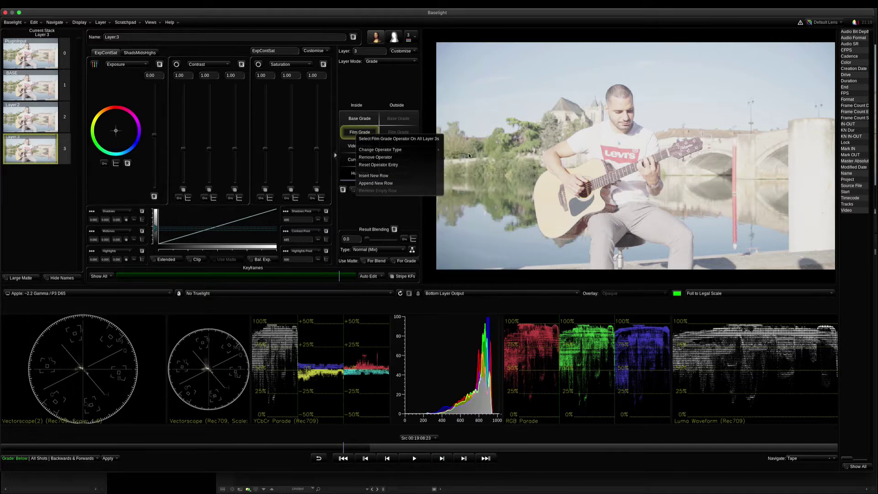
Expand the Change Operator Type submenu for Layer 3's Film Grade.
mouse_move(430, 149)
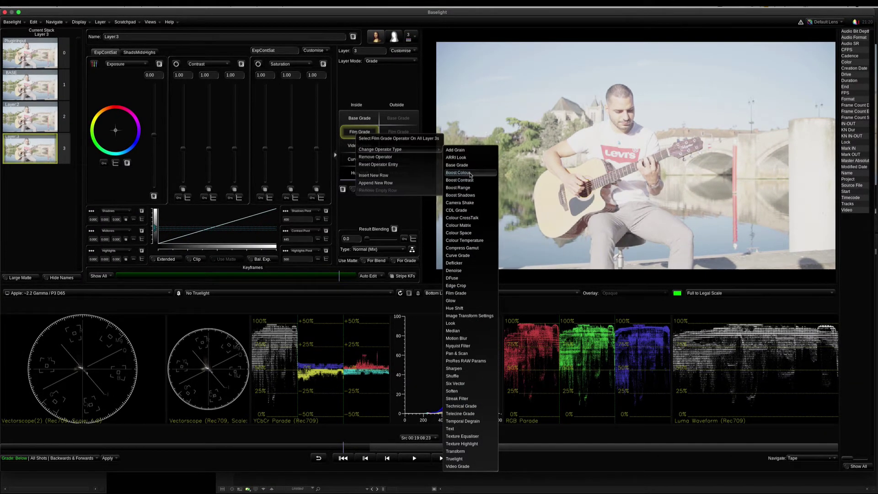
Replace Layer 3's Film Grade with Boost Colour and drag Saturation Gain to about 0.172.
left_click(467, 172)
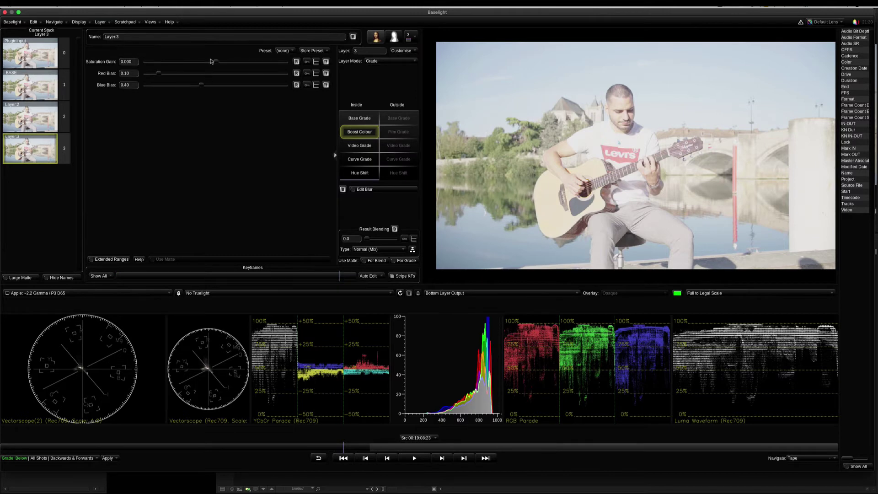
left_click(297, 61)
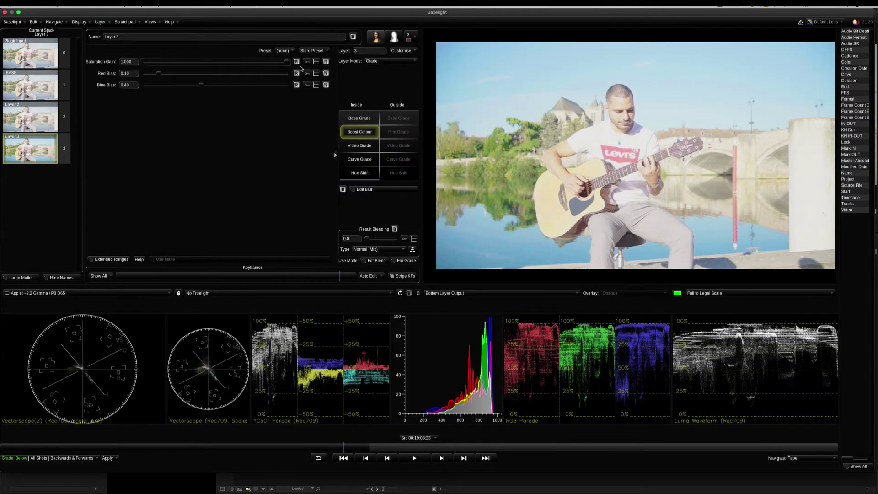
left_click_drag(286, 62, 228, 61)
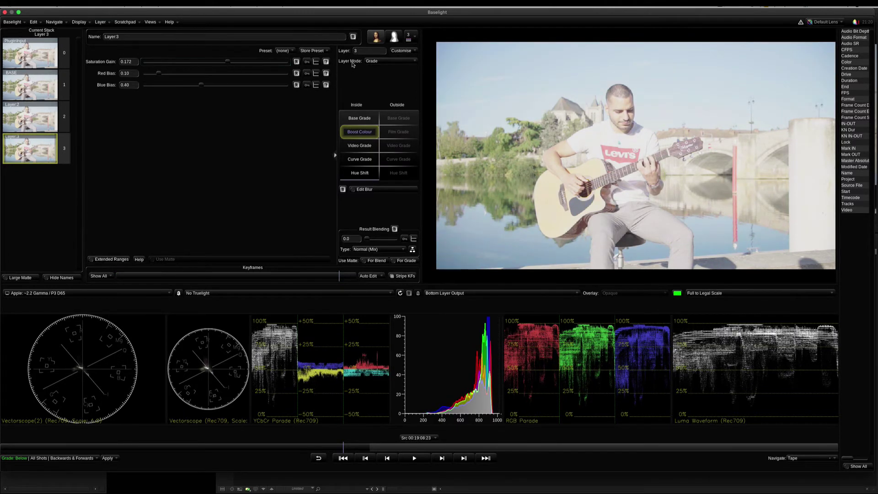
Reset the Boost Colour entry to 0.000 and insert an empty operator row above it.
right_click(360, 132)
right_click(359, 132)
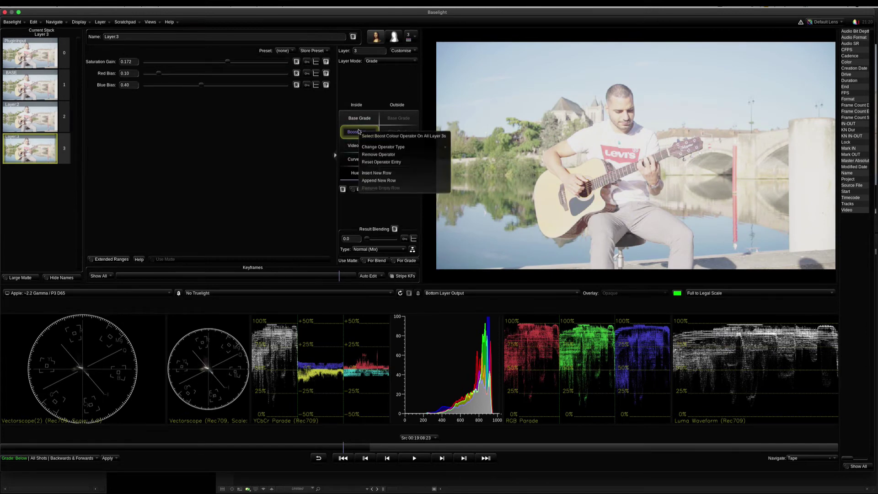
left_click(388, 164)
right_click(362, 136)
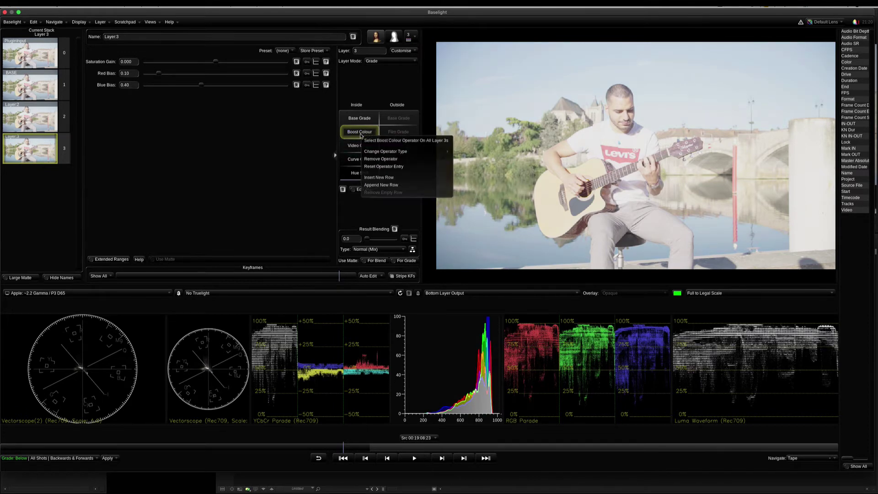
left_click(374, 179)
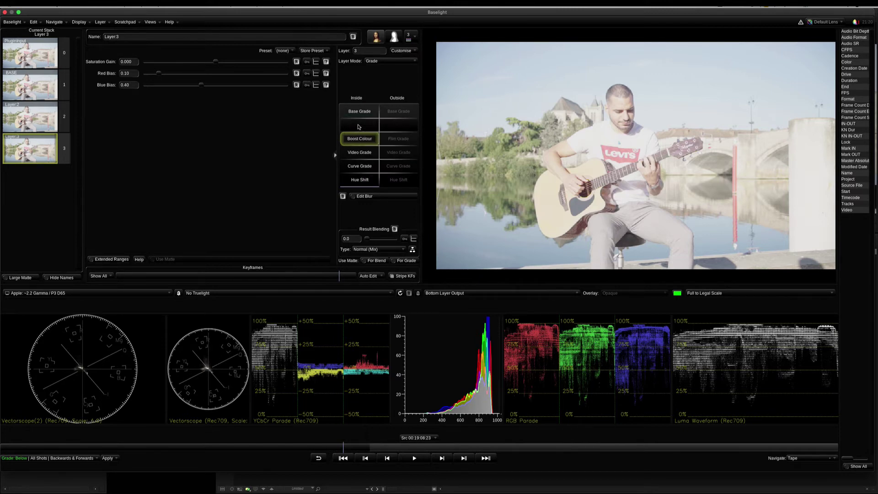
Set the empty row to Add Grain and open Layer 3's Result Blending Type list.
left_click(358, 127)
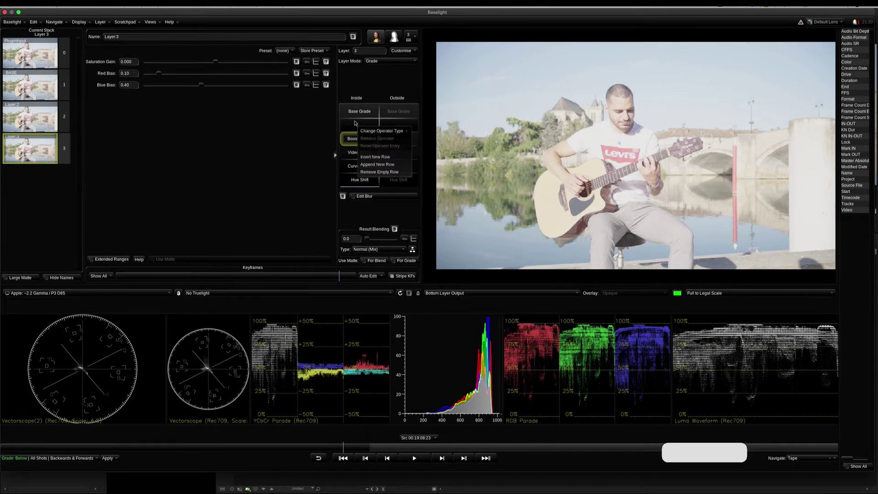
mouse_move(384, 132)
left_click(437, 137)
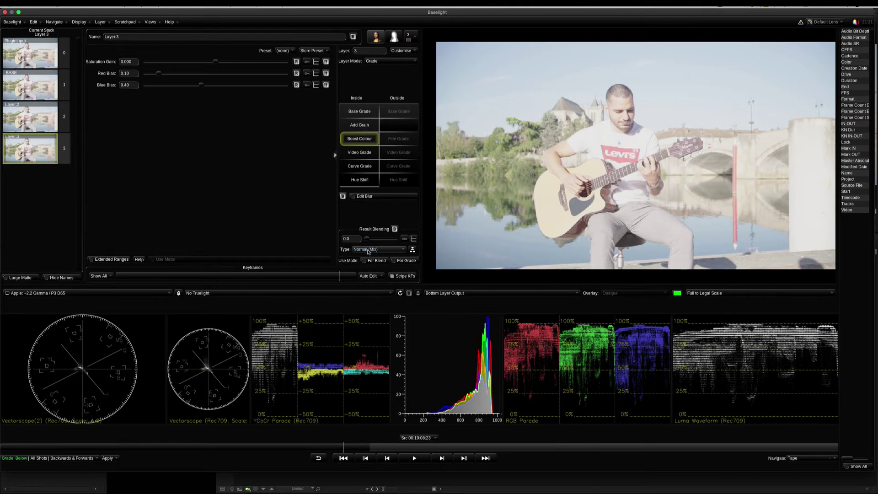
left_click(369, 250)
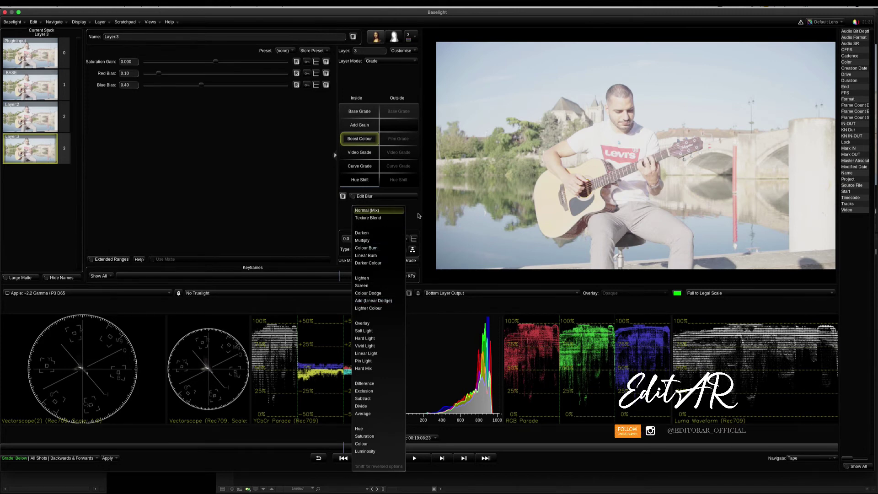
Close the blend list keeping Normal (Mix) and scrub to an earlier frame.
left_click(419, 215)
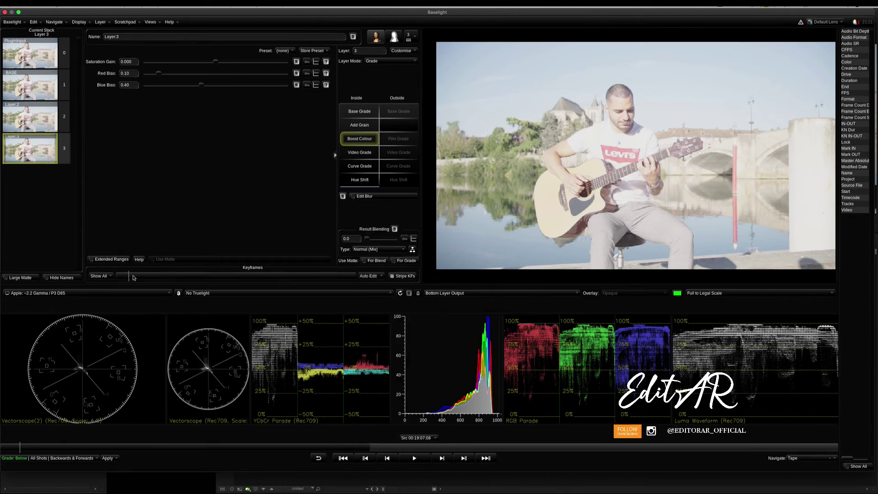
left_click_drag(134, 278, 136, 281)
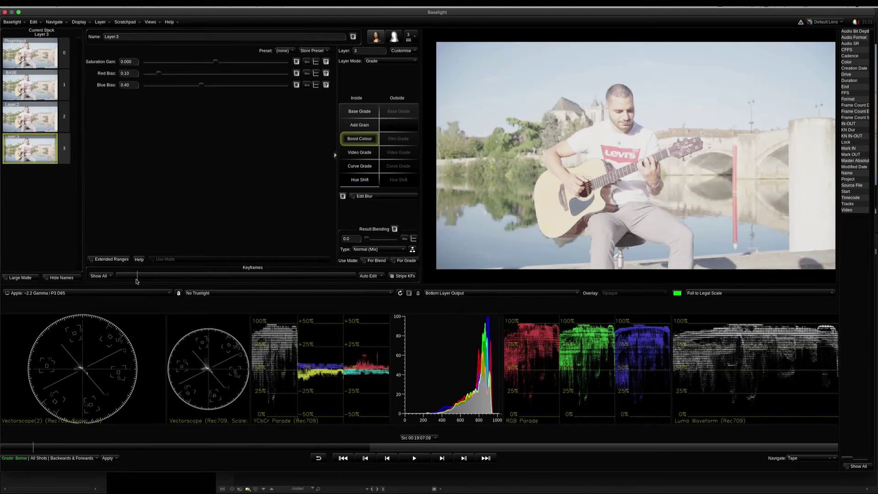
Scrub through the graded guitarist shot, check the next shot, and return to frame 00:19:08:10.
left_click_drag(137, 281, 229, 280)
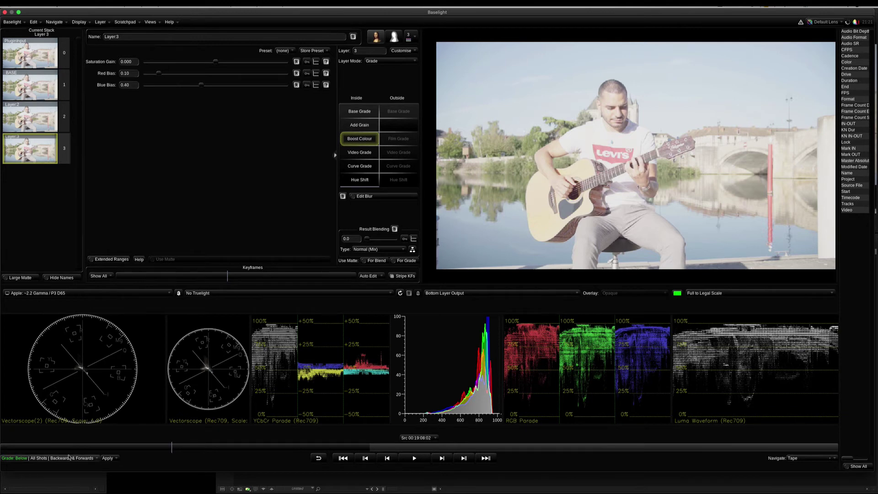
left_click(284, 445)
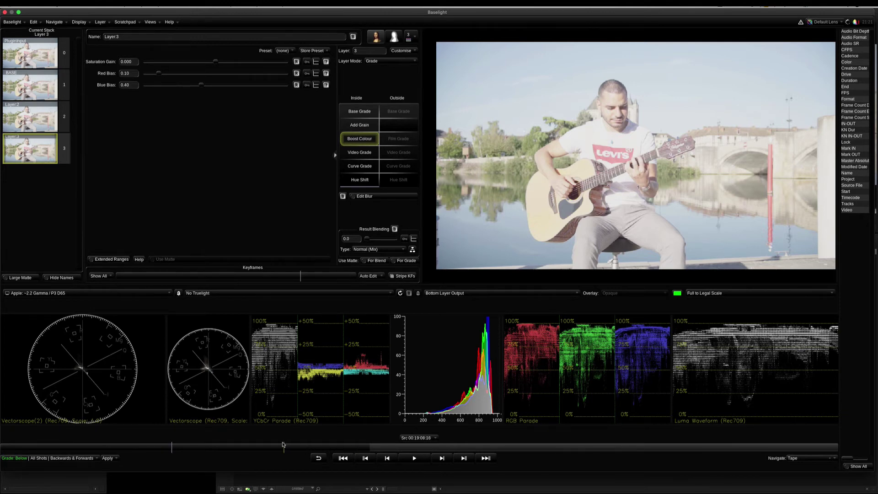
left_click(198, 446)
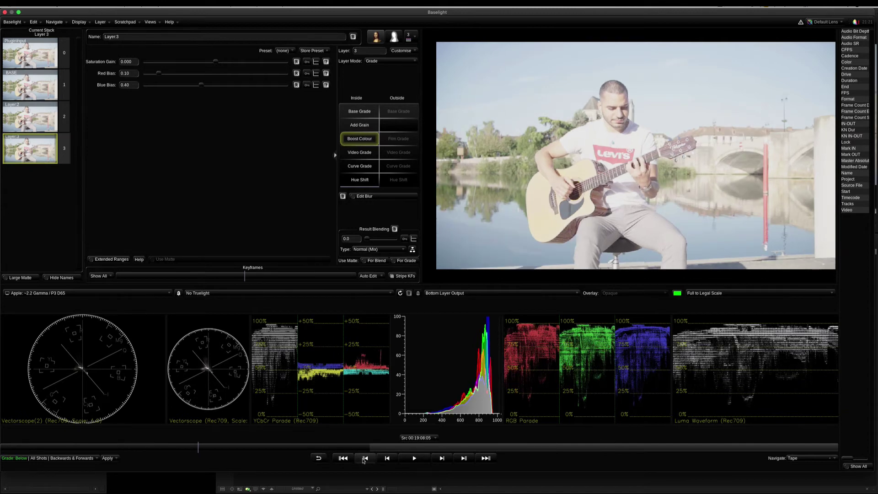
left_click(481, 459)
left_click(423, 444)
left_click(238, 445)
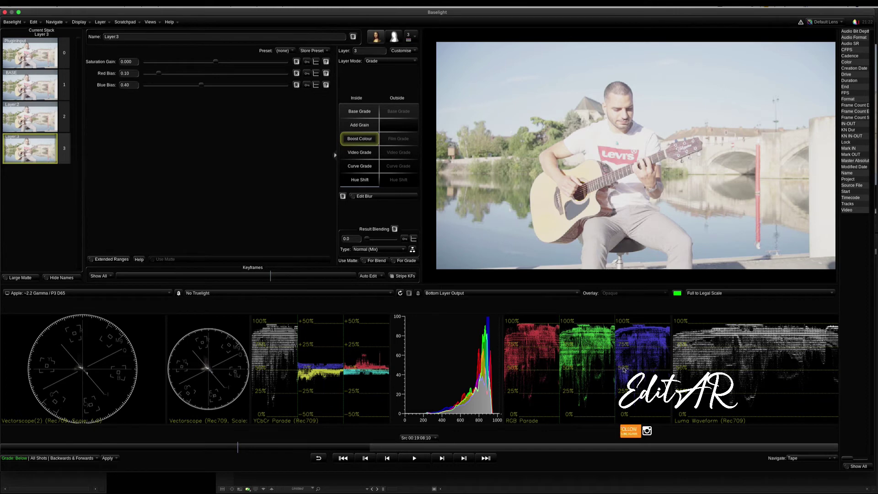
Widen the side metadata panel to inspect clip values and lens options, then narrow it back.
left_click(838, 56)
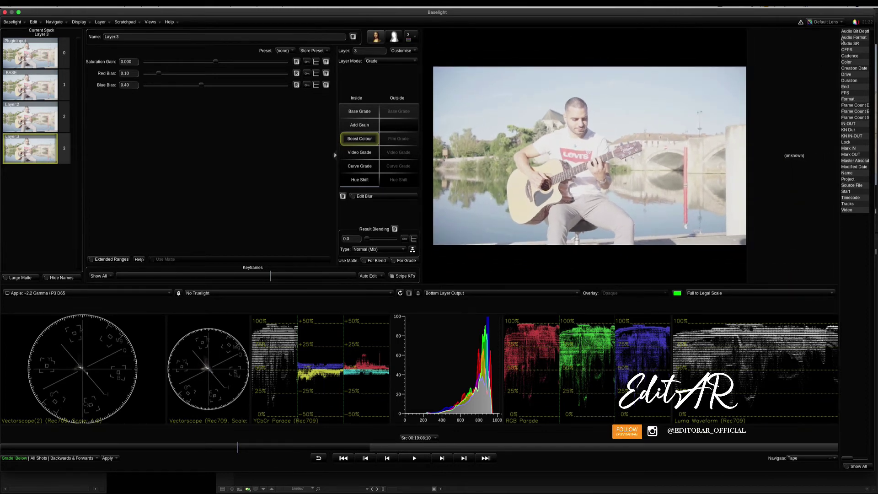
left_click_drag(842, 40, 666, 60)
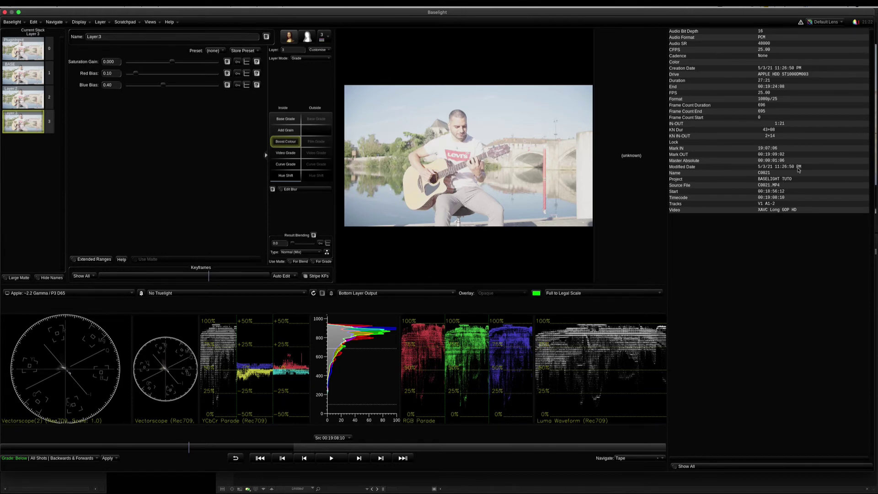
left_click(834, 22)
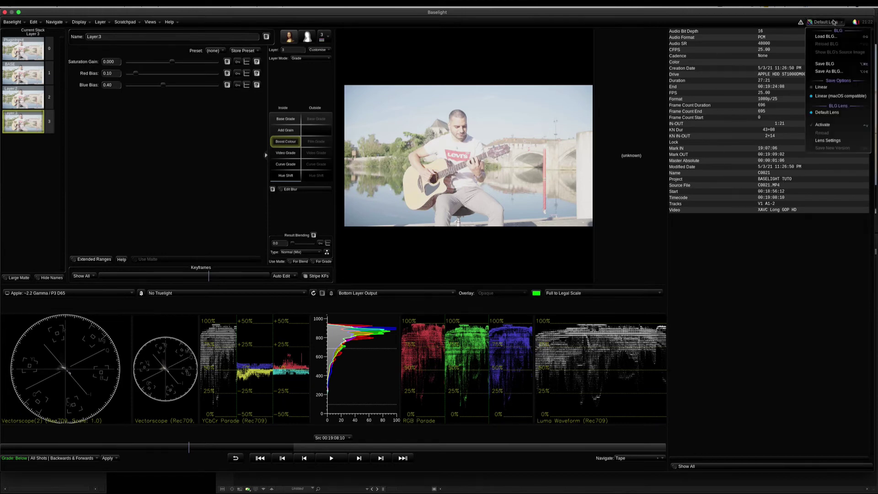
left_click(837, 22)
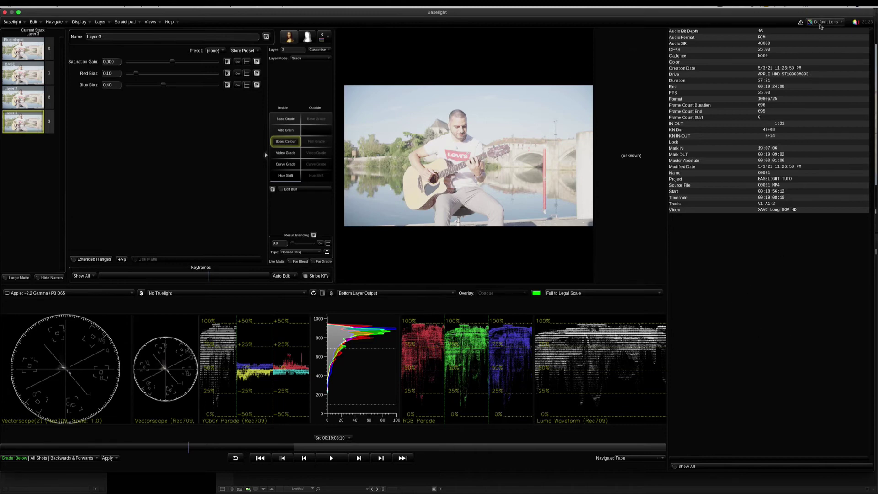
left_click_drag(668, 44, 825, 44)
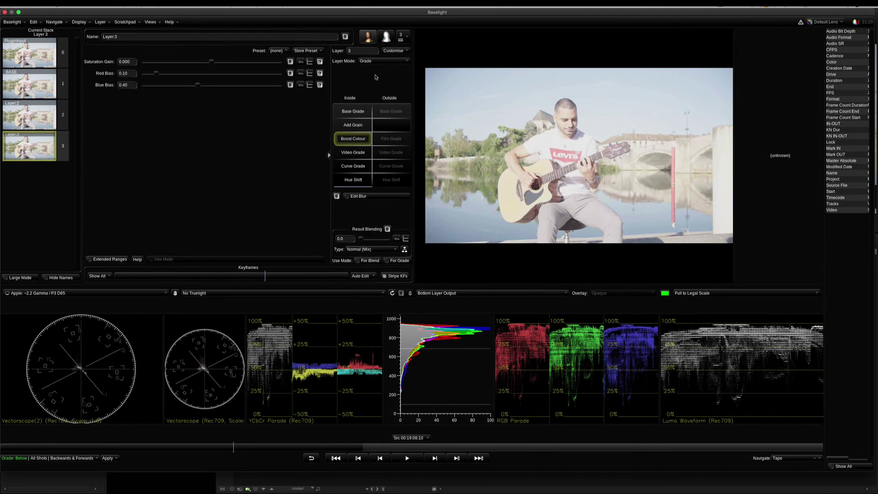
Toggle the grade operator panel several times, then switch Layer 3 over to its matte view.
left_click(367, 41)
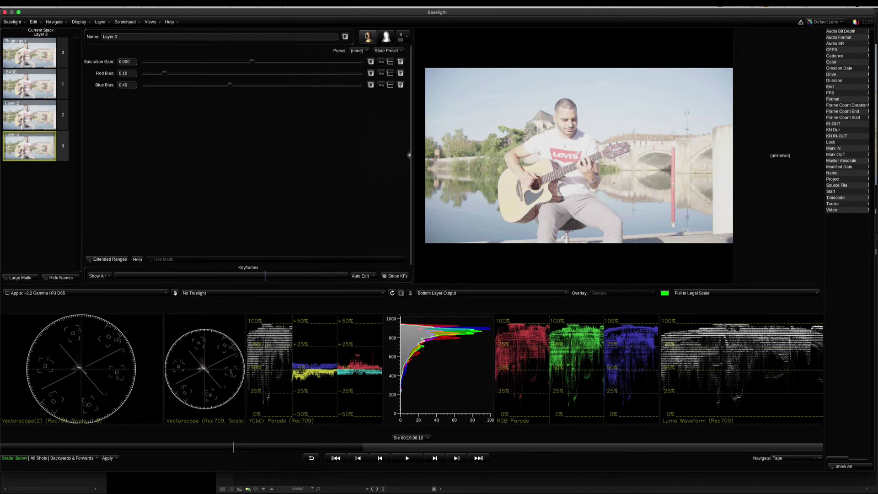
left_click(371, 41)
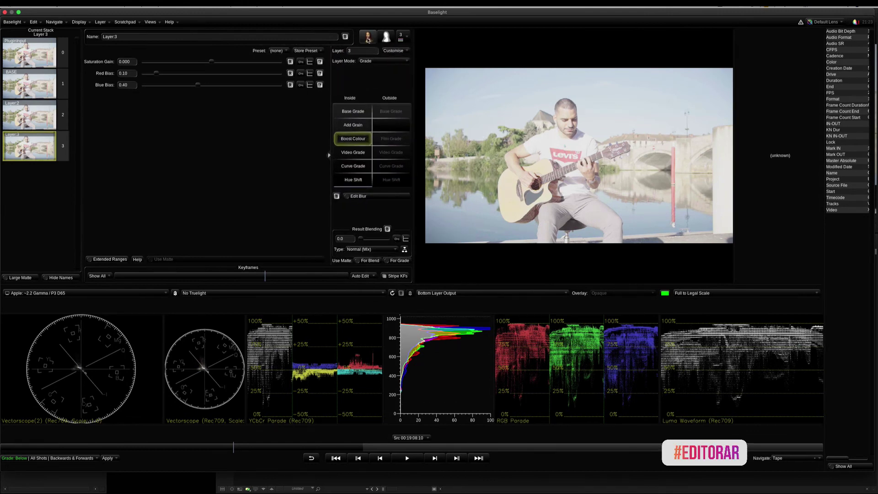
left_click(367, 38)
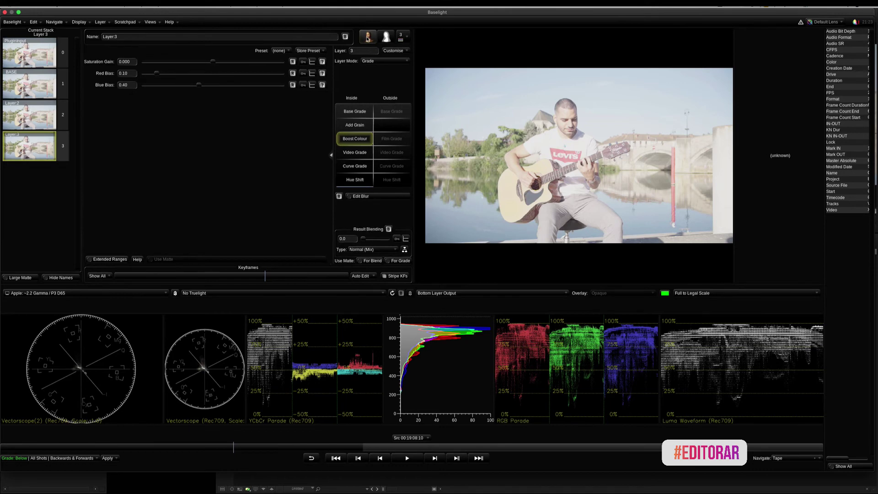
left_click(368, 39)
left_click(368, 39)
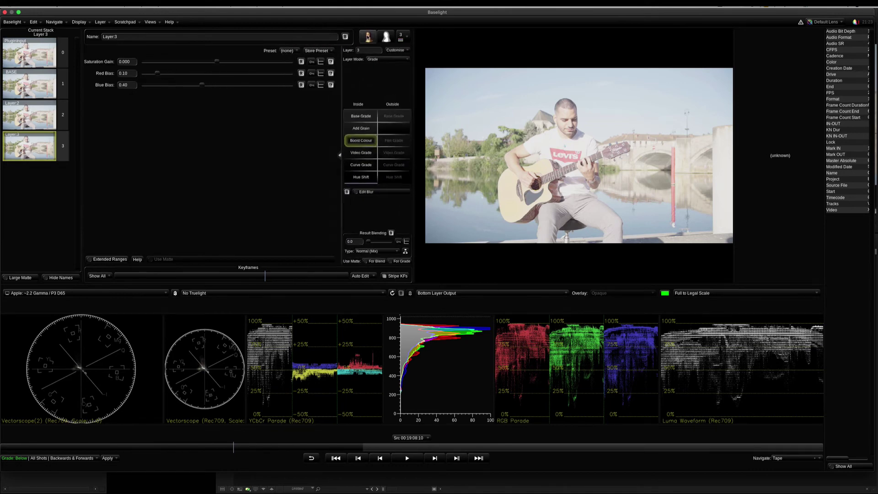
left_click(368, 39)
left_click(368, 39)
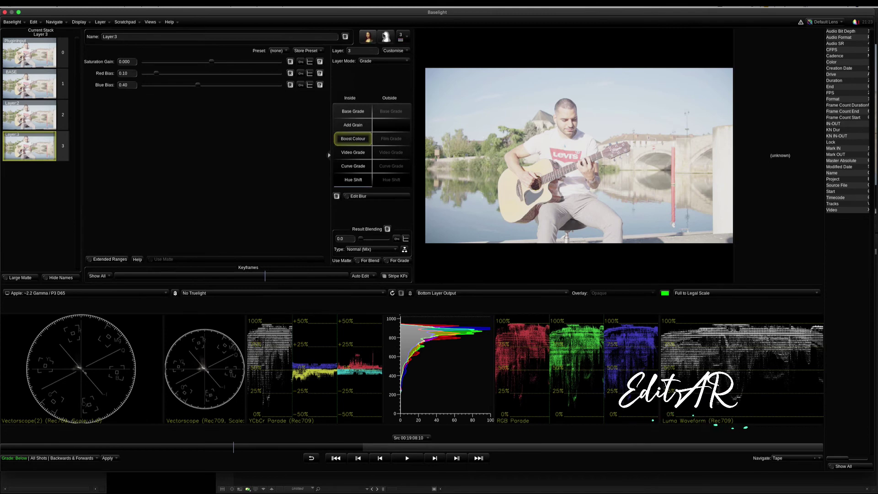
left_click(387, 36)
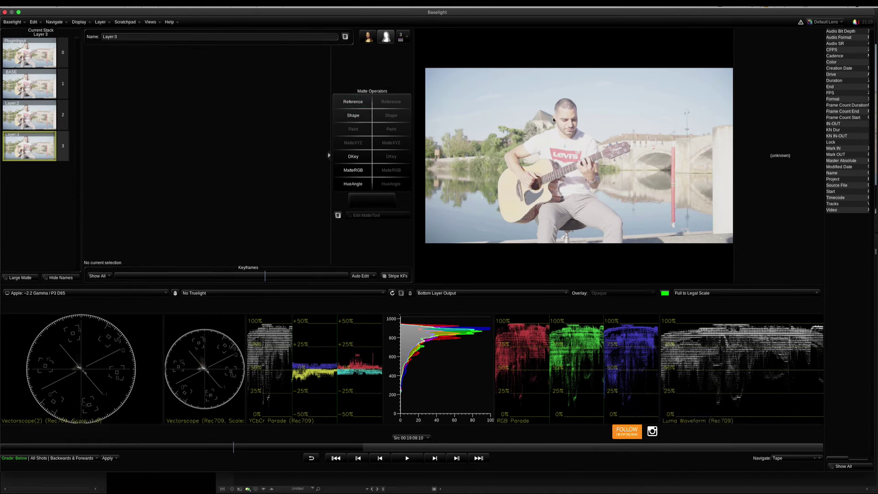
Add a Shape to Layer 3's matte and browse the Quickshape presets without choosing one.
key("m")
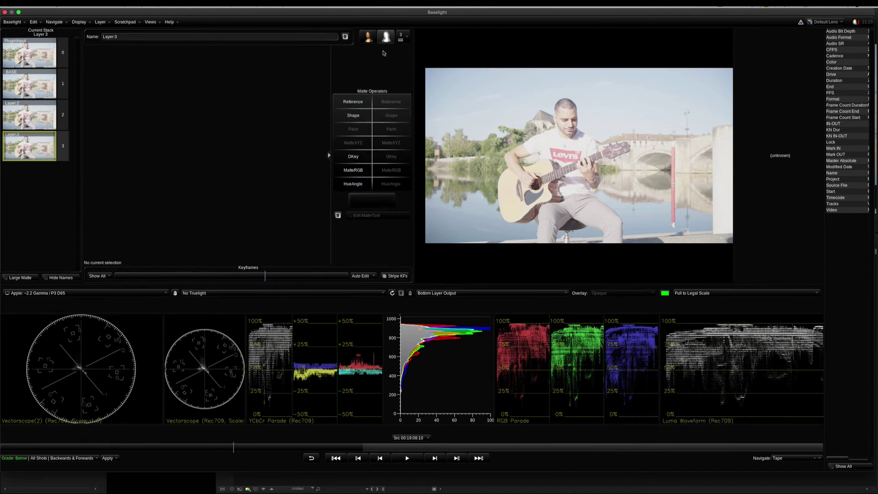
left_click(355, 118)
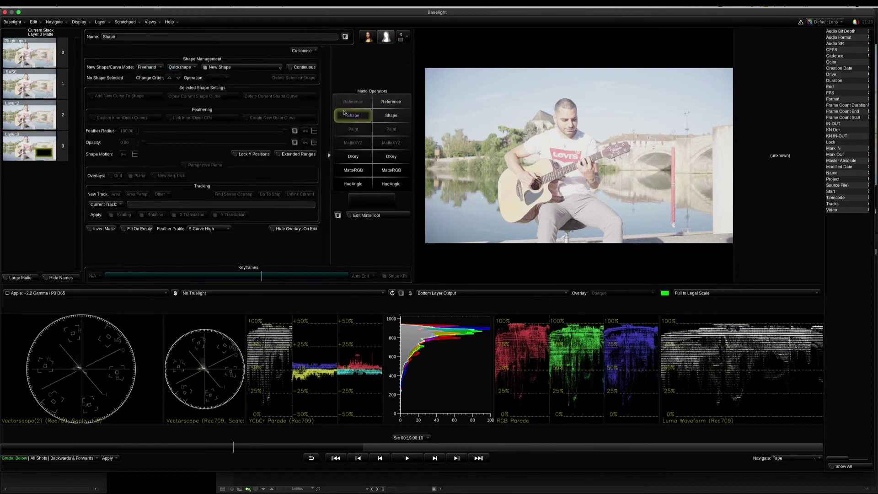
left_click(182, 68)
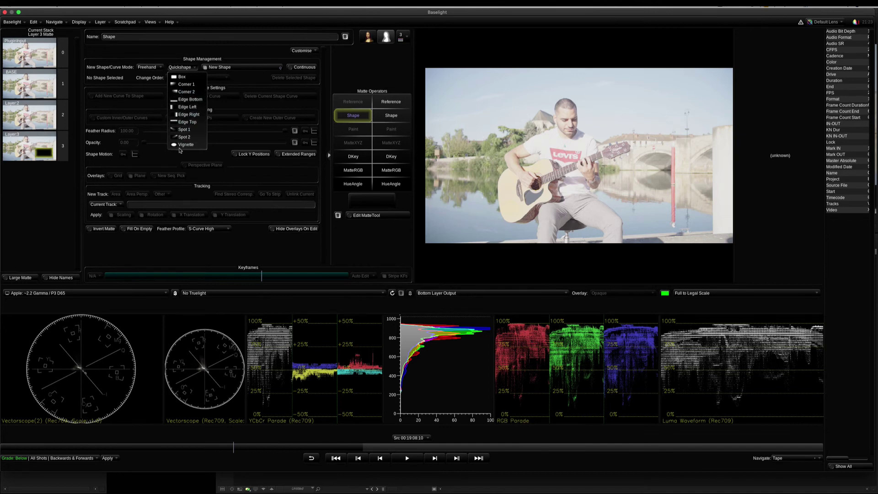
left_click(350, 118)
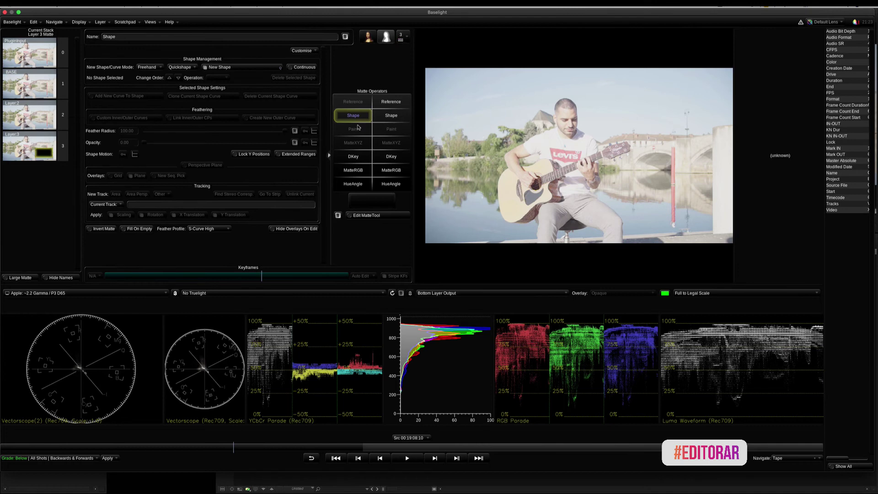
Add a DKey and pick colour volumes from the guitarist's face in the viewer.
left_click(352, 159)
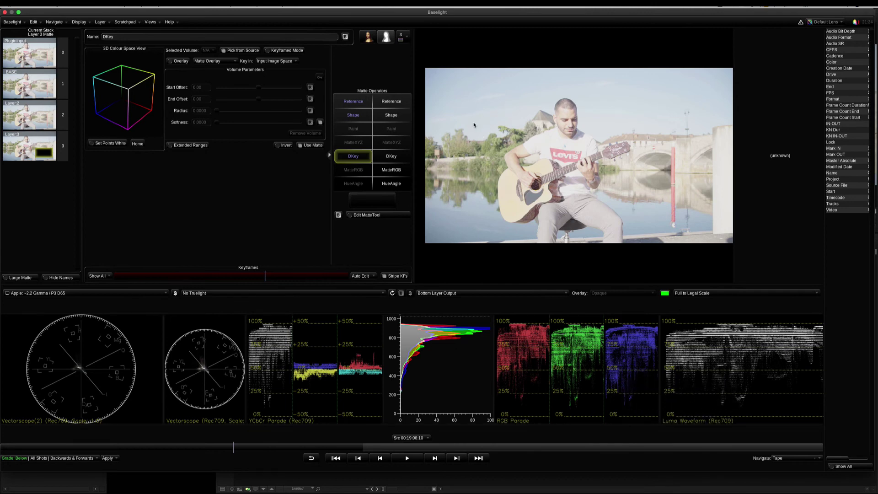
left_click(474, 125)
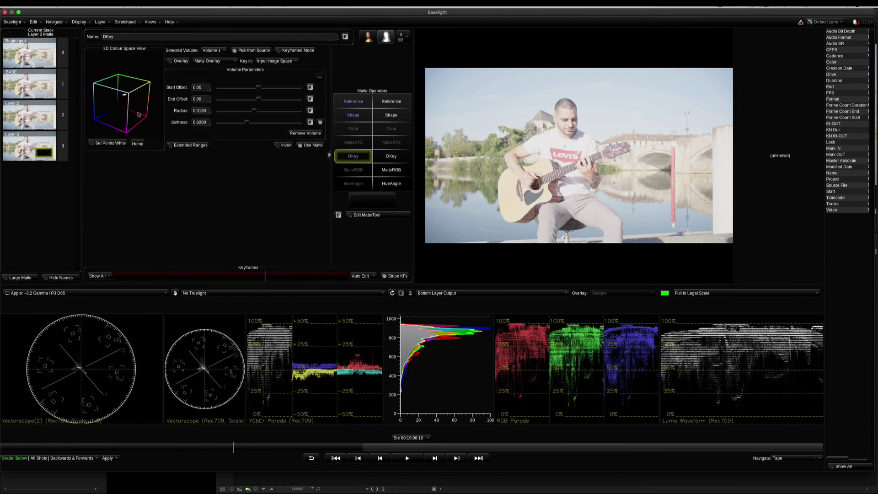
left_click(554, 138)
left_click(564, 117, "shift")
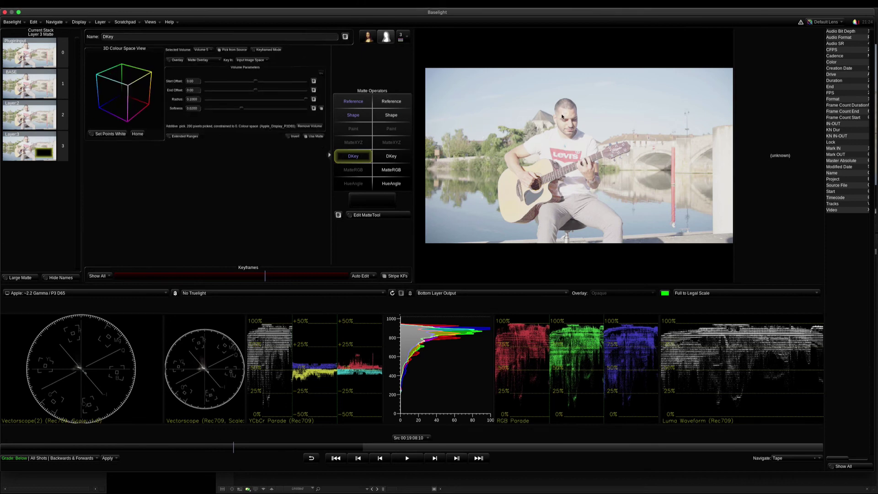
left_click(560, 117, "shift")
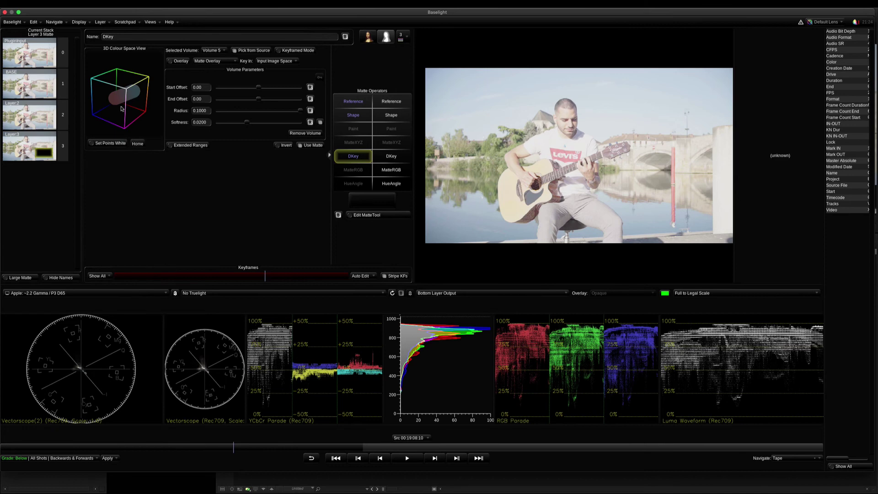
Add a Hue Shift to Layer 3 and raise the red hue to 0.53.
left_click(369, 41)
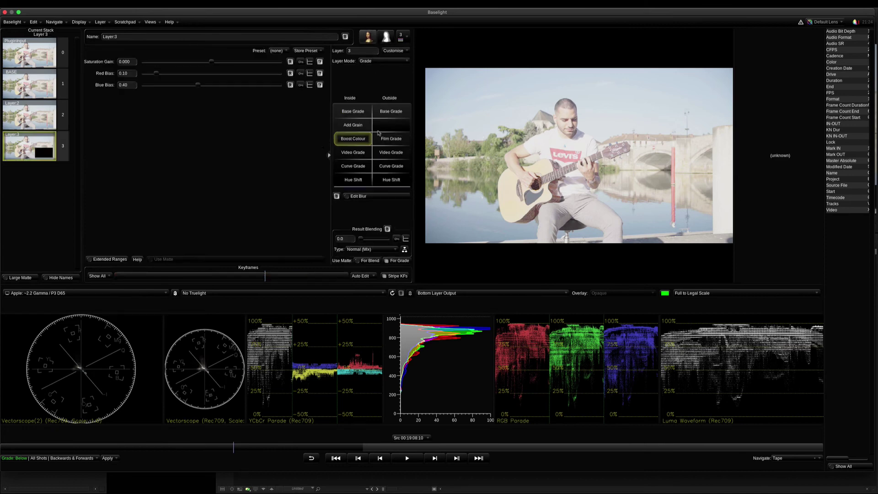
left_click(350, 182)
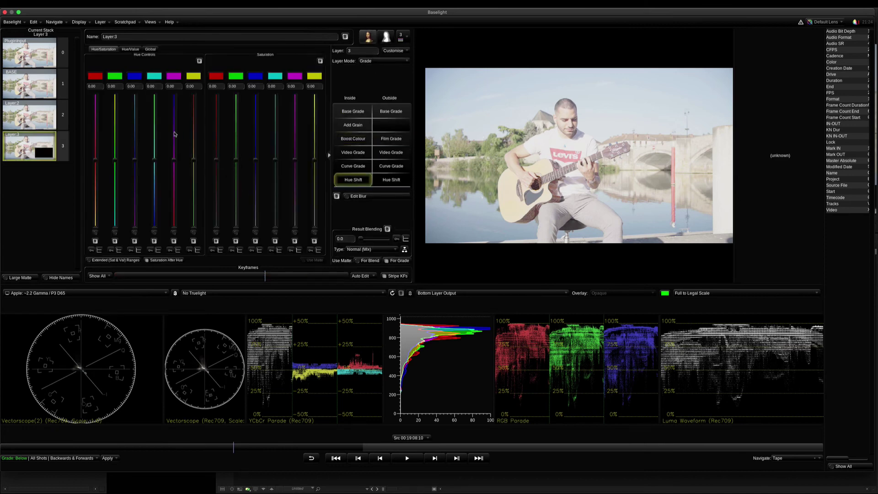
mouse_move(97, 162)
left_mouse_down()
mouse_move(114, 157)
mouse_move(115, 174)
left_mouse_up()
Delete Layer 3 from the stack, add a fresh Layer 3, and show its matte operators.
left_click(386, 37)
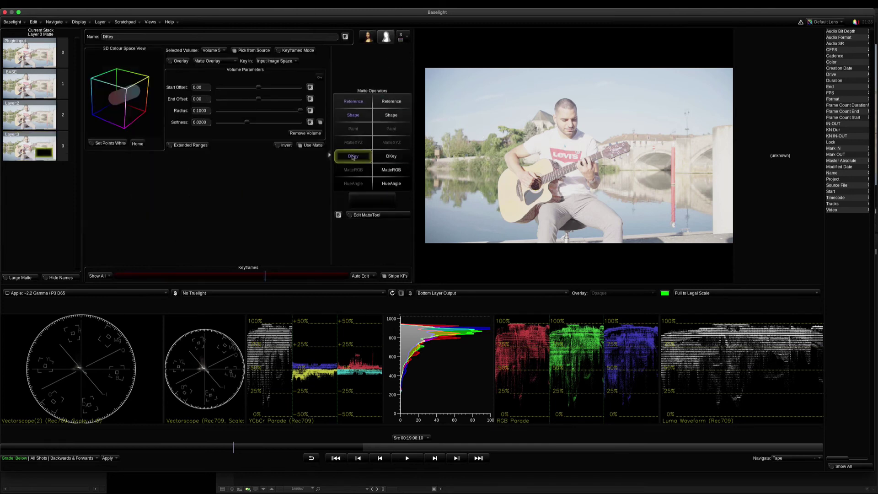
left_click(402, 39)
left_click(439, 79)
left_click(406, 40)
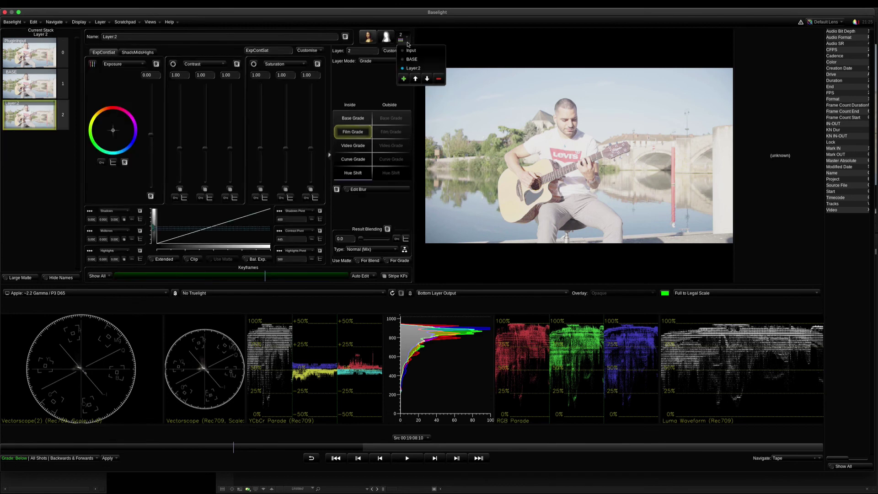
left_click(404, 78)
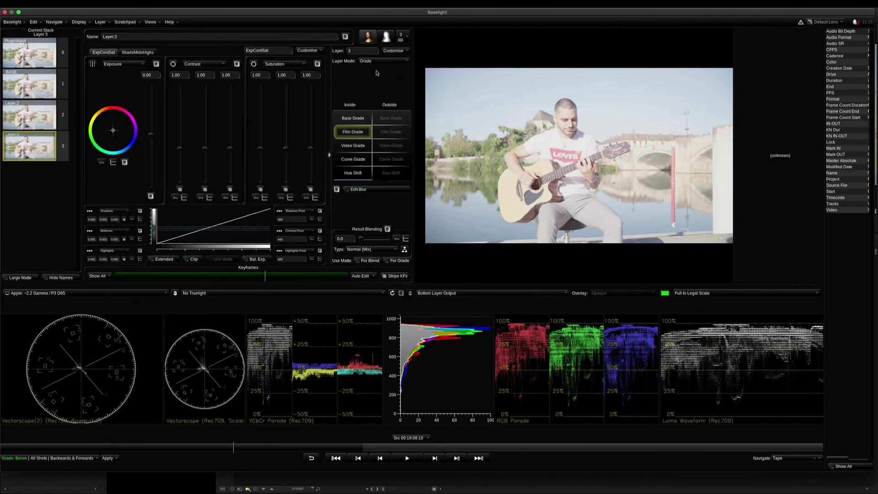
left_click(386, 37)
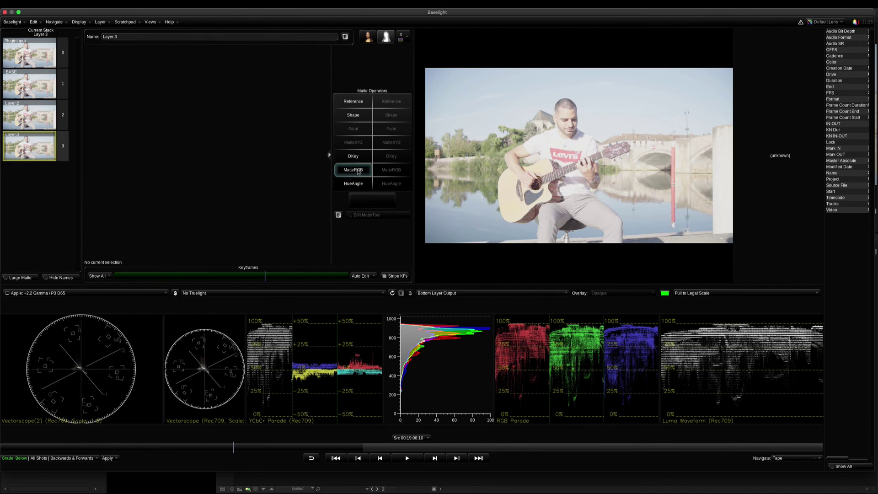
Add a MatteRGB key sampled from the guitarist's face, then nudge the Exposure colour wheel.
left_click(359, 172)
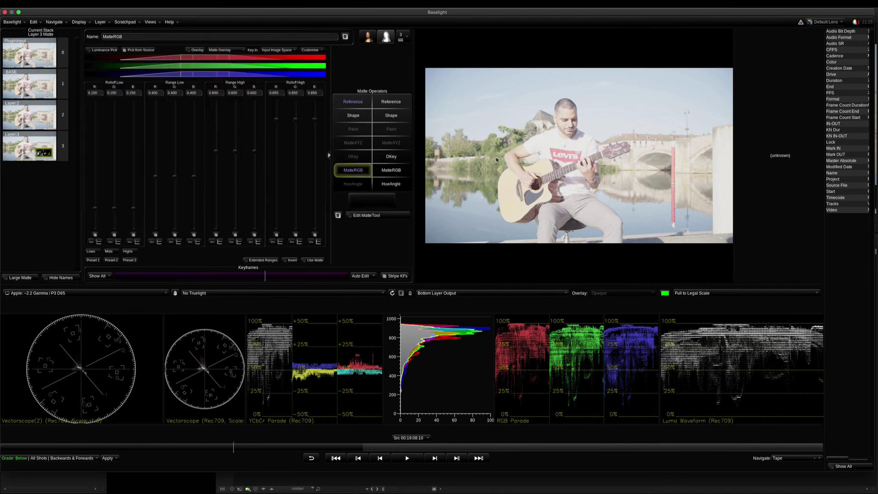
left_click(562, 117)
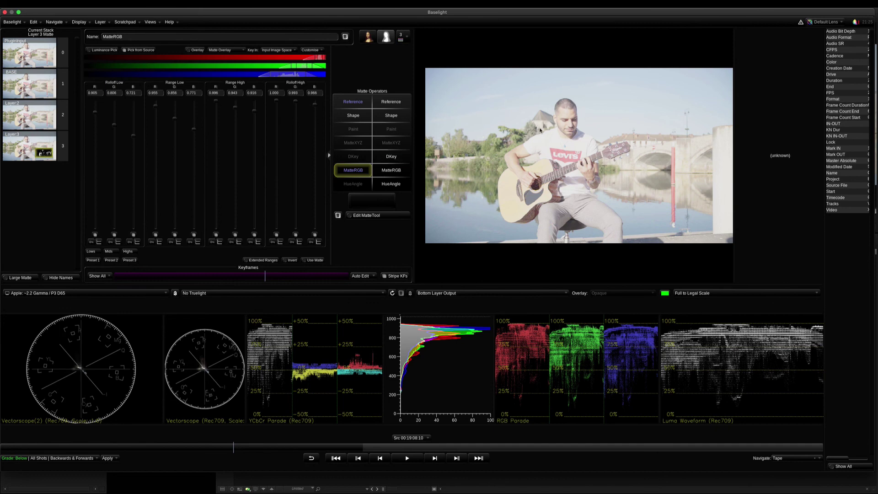
left_click(370, 37)
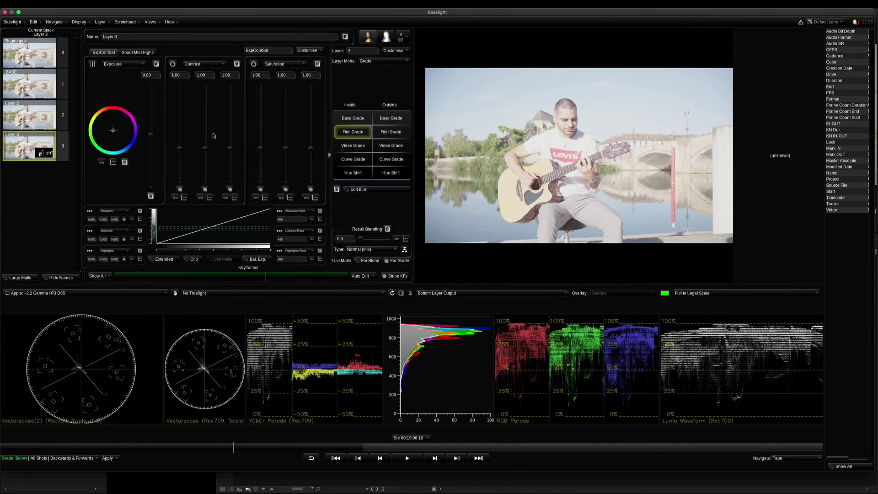
mouse_move(115, 132)
left_mouse_down()
mouse_move(123, 144)
mouse_move(120, 136)
left_mouse_up()
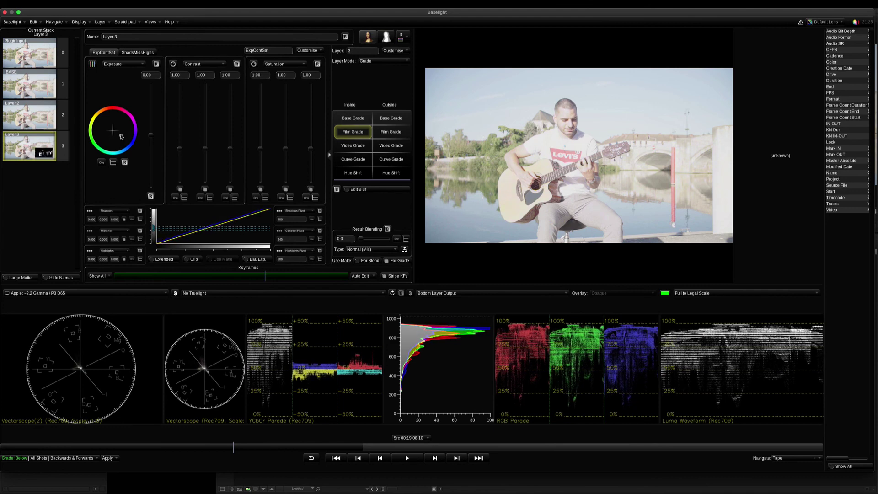
Show the black-and-white Layer Matte in the viewer and re-pick MatteRGB colours from the face.
key("m")
left_click(458, 292)
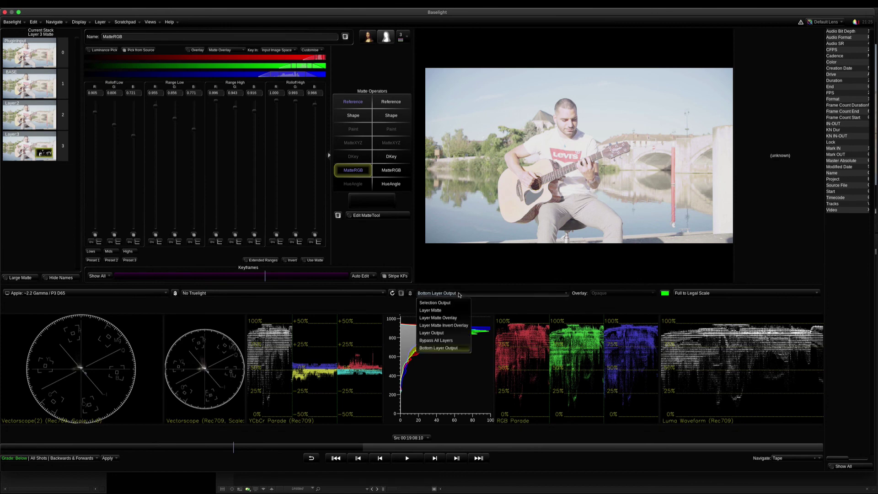
left_click(442, 313)
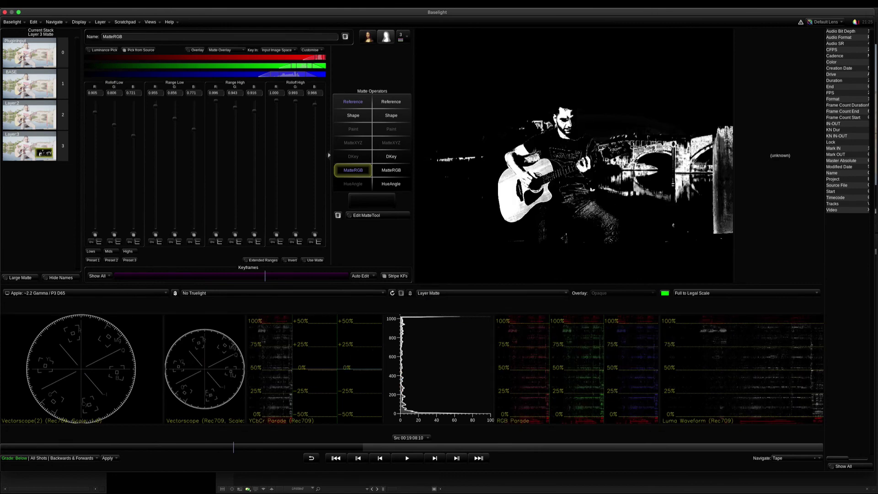
left_click(566, 128)
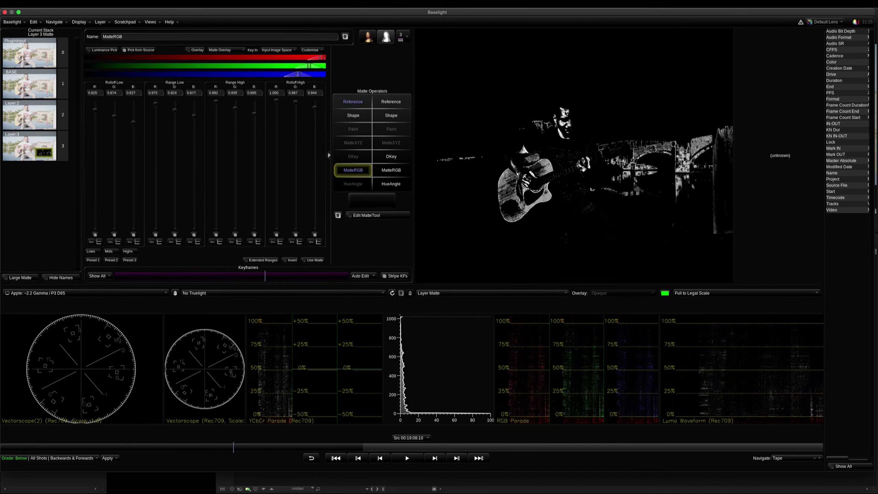
left_click(566, 115)
left_click(565, 115)
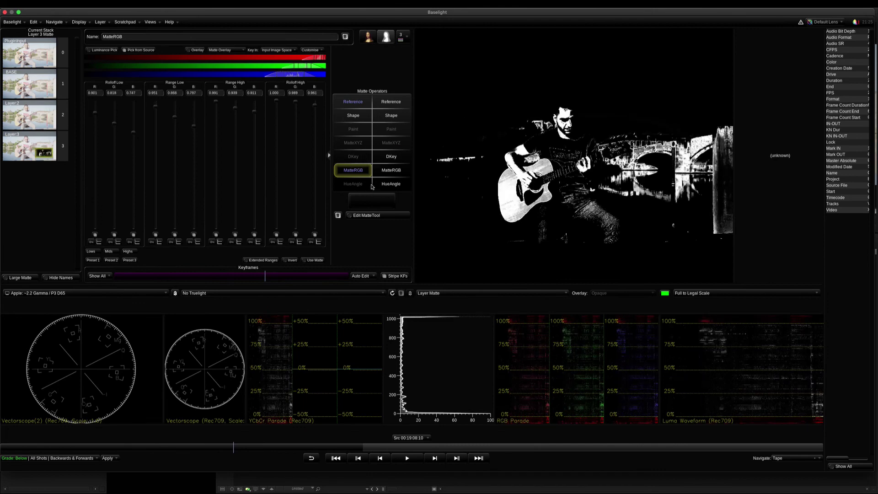
Re-sample the MatteRGB key from the sky and other image areas, then open the layer list.
mouse_move(704, 143)
left_mouse_down()
mouse_move(521, 94)
mouse_move(447, 85)
left_mouse_up()
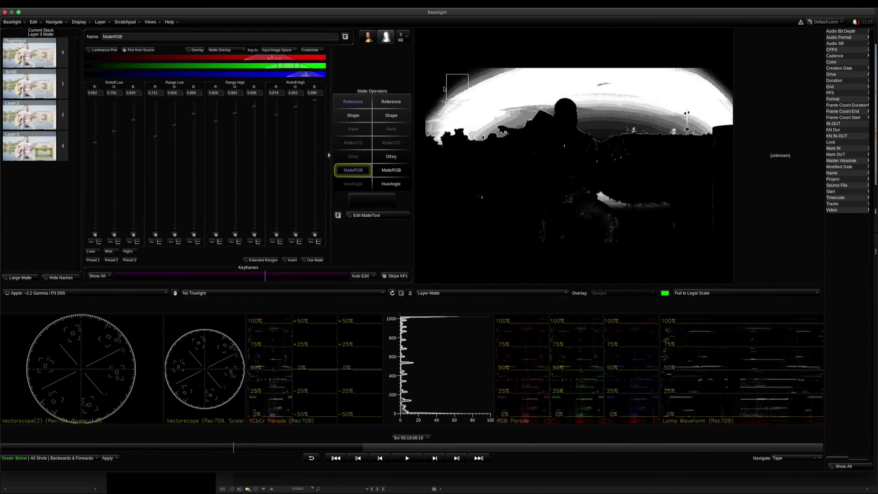
left_click_drag(497, 171, 480, 195)
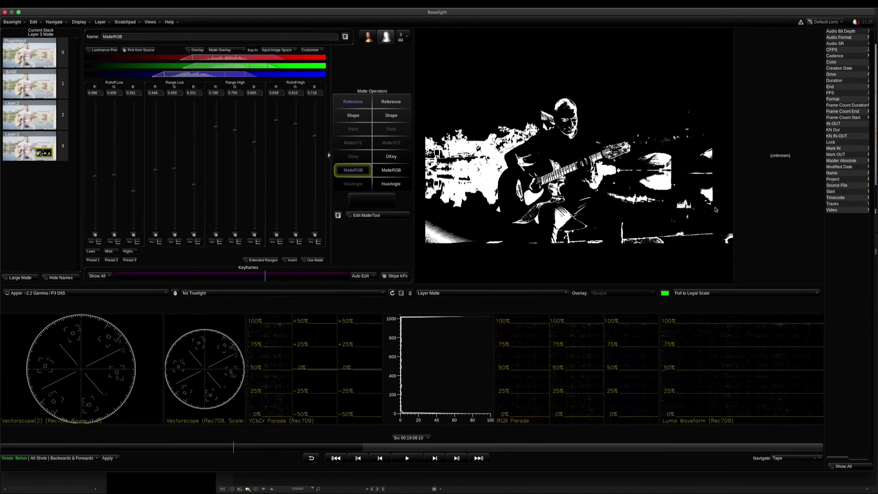
mouse_move(647, 225)
left_mouse_down()
mouse_move(666, 184)
mouse_move(657, 200)
left_mouse_up()
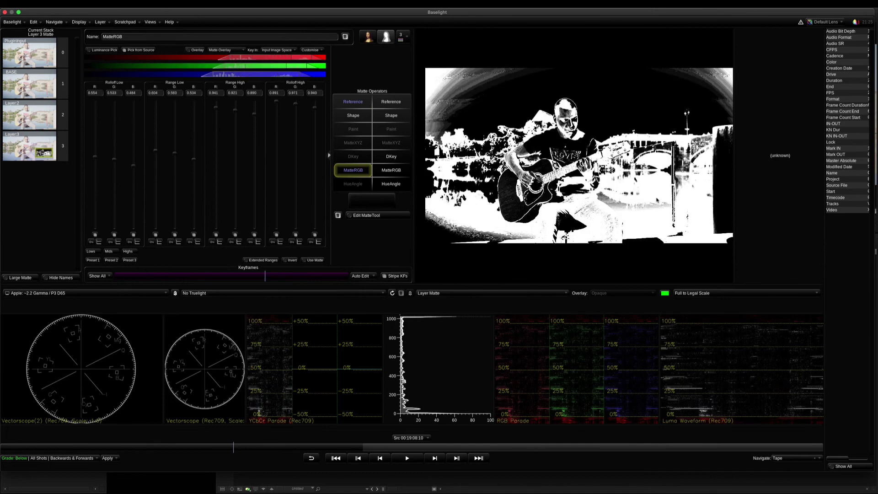
left_click(634, 96)
left_click(523, 196)
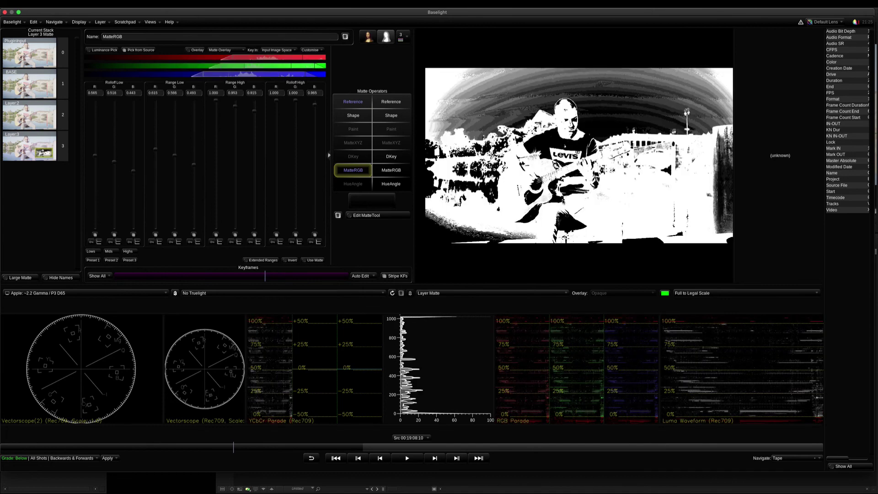
left_click(402, 36)
left_click(411, 75)
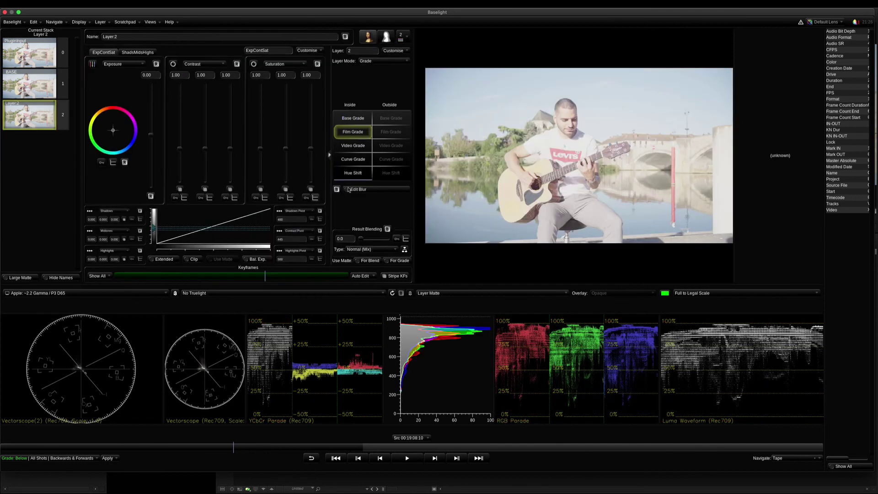